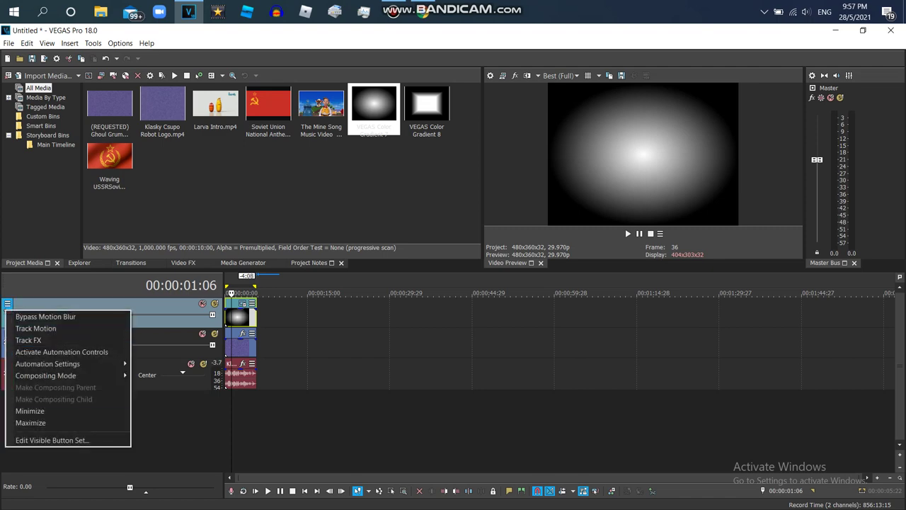
Step: Give track 1 a custom Height Map compositing mode with inverted source data and play the result briefly
mouse_move(60, 374)
click(173, 210)
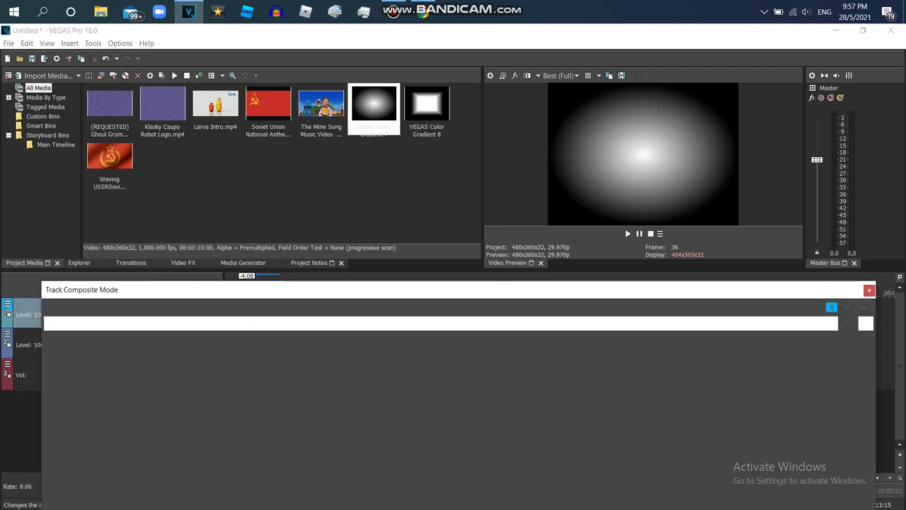
double_click(383, 312)
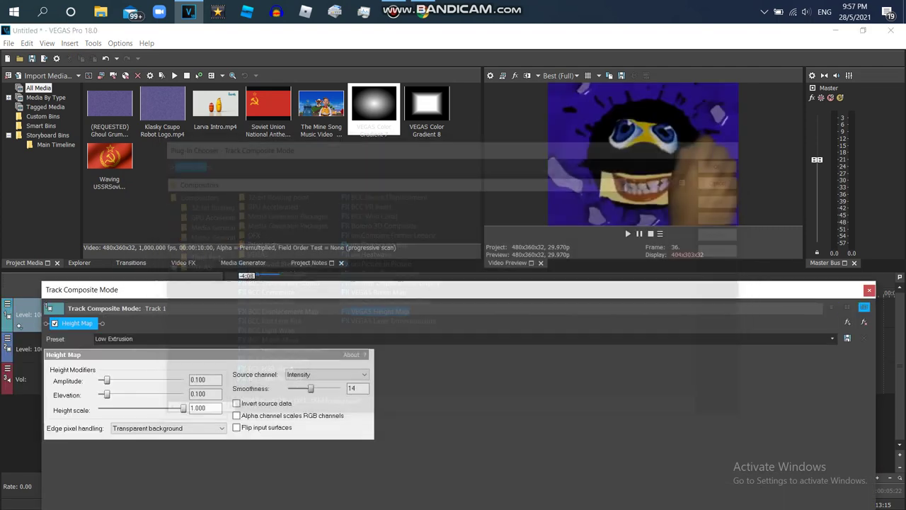
click(237, 404)
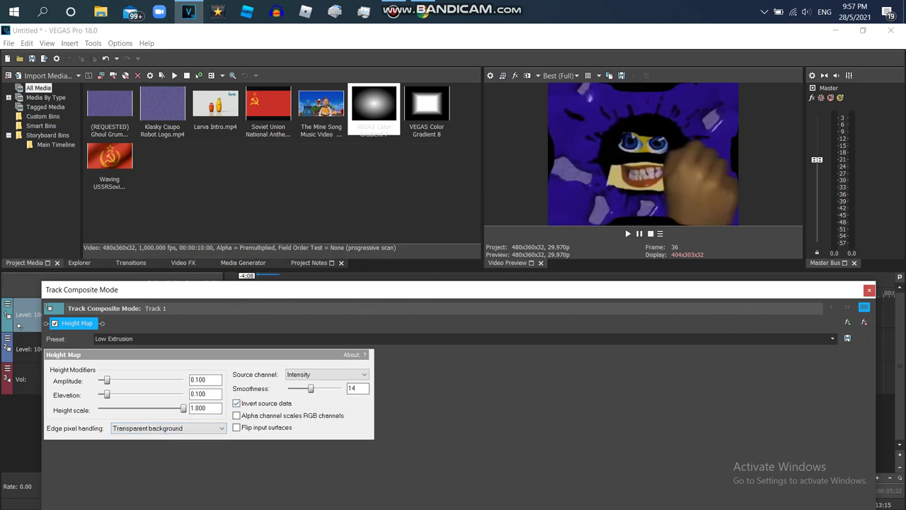
key(space)
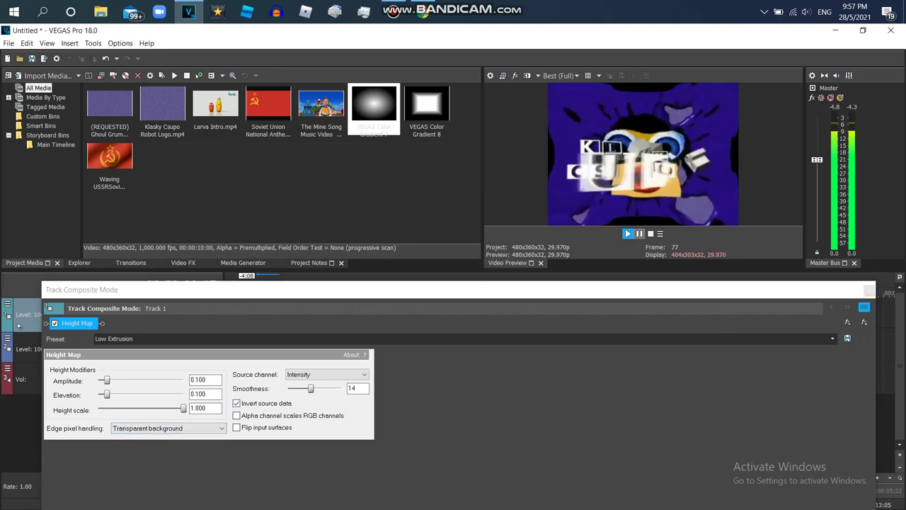
click(639, 234)
Step: Set the Height Map to wrap pixels around, with amplitude 0.822 and elevation 0.000
click(168, 428)
click(155, 444)
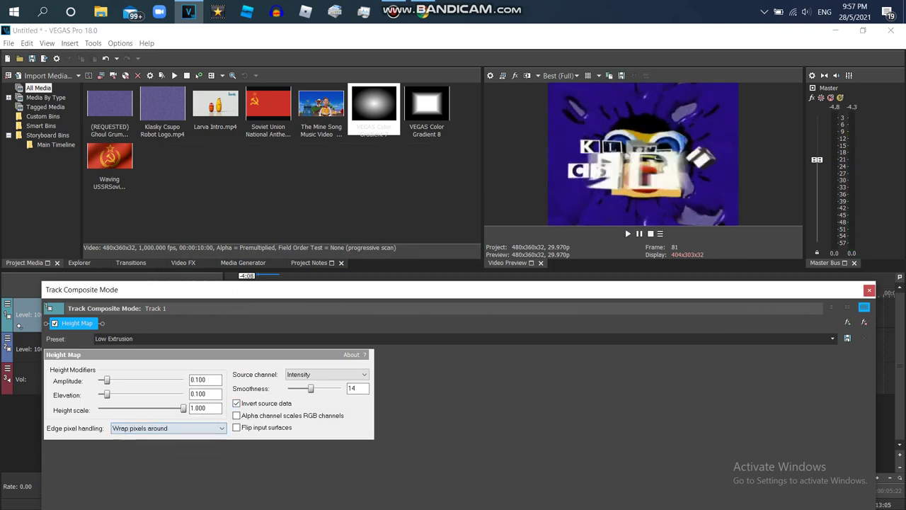
drag(106, 380, 158, 380)
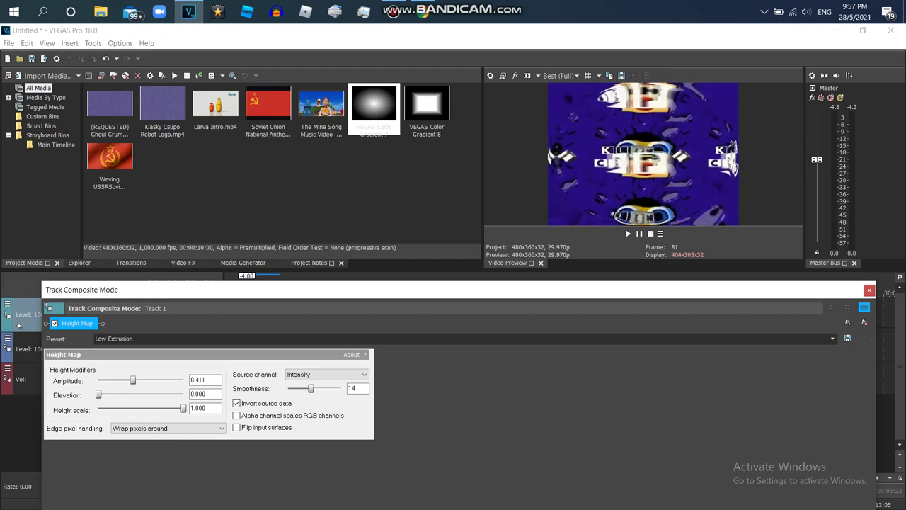
mouse_move(164, 380)
mouse_down()
mouse_move(124, 380)
mouse_move(168, 380)
mouse_up()
click(869, 290)
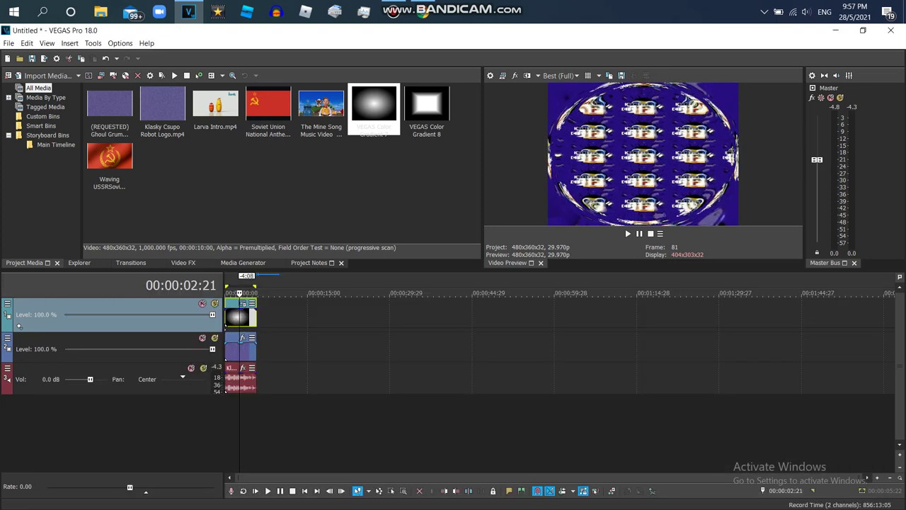
Step: Replace the elliptical gradient event on track 1 with VEGAS Color Gradient 8 from the project media, matching the length of the clip below
right_click(239, 315)
click(257, 267)
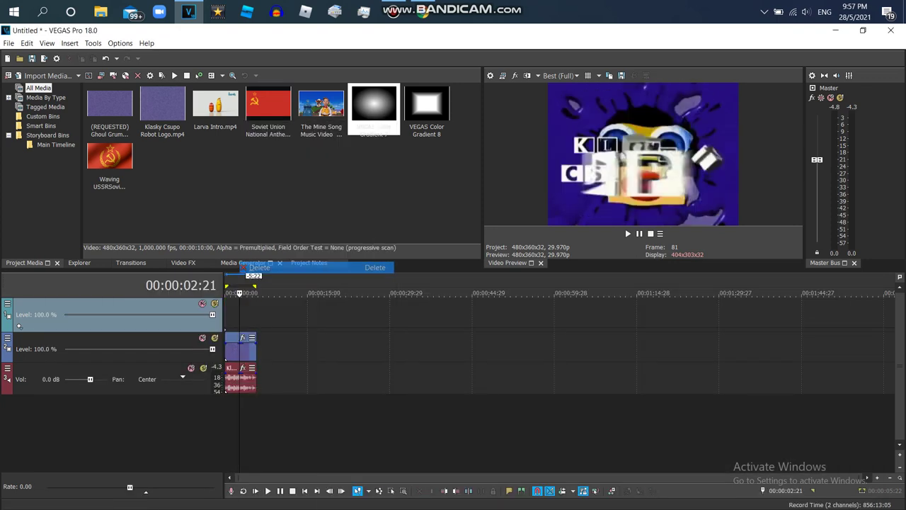
click(244, 262)
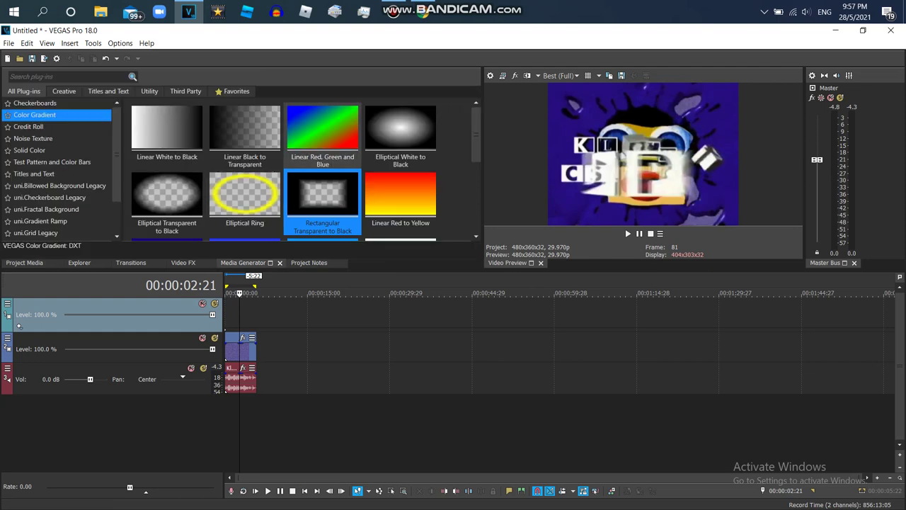
click(26, 263)
click(427, 107)
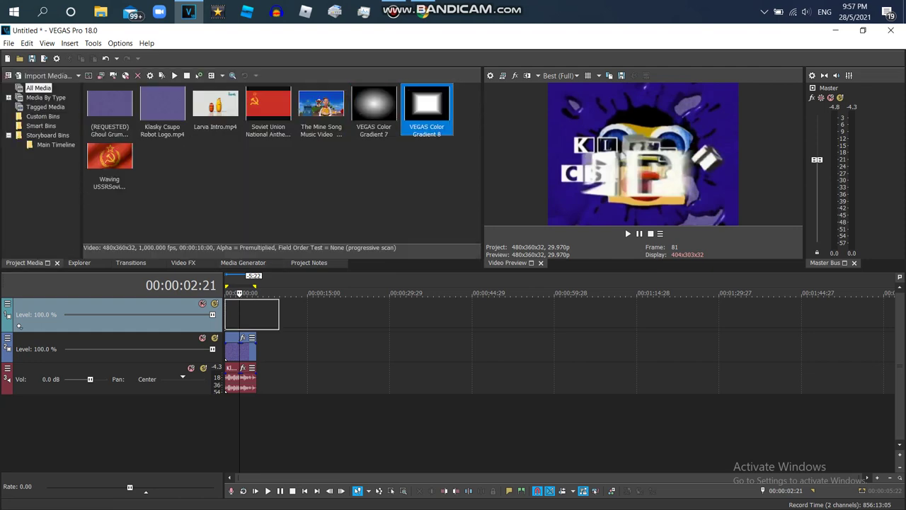
drag(427, 106, 228, 315)
key(Escape)
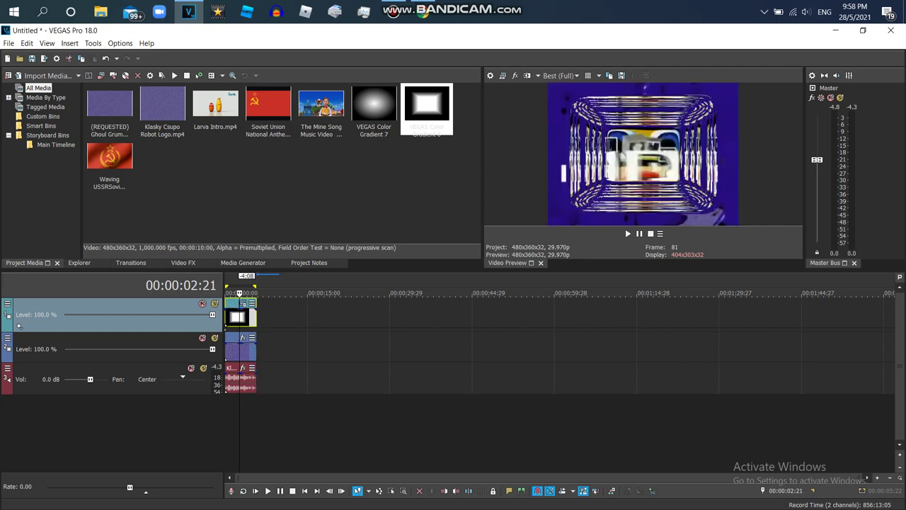
Step: Set track 1's Height Map amplitude to 0.100 and elevation to 1.000
click(7, 303)
mouse_move(64, 375)
click(152, 210)
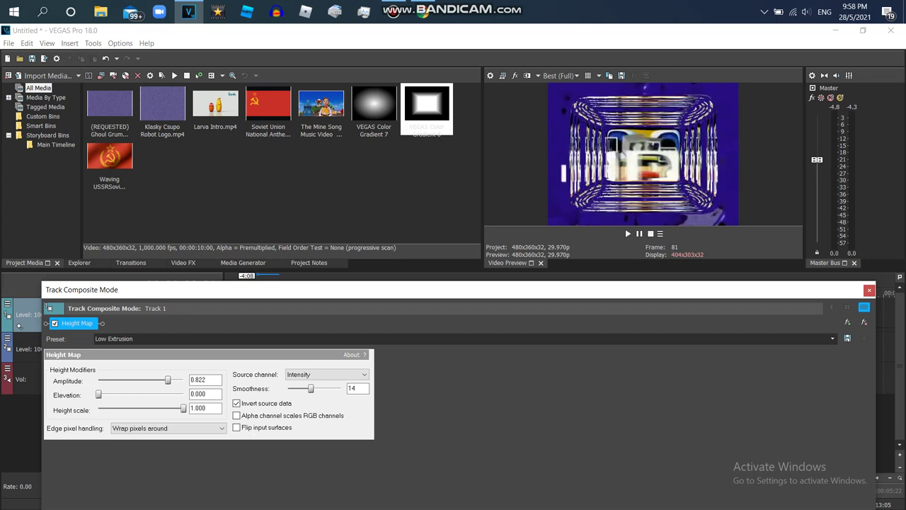
drag(167, 380, 183, 394)
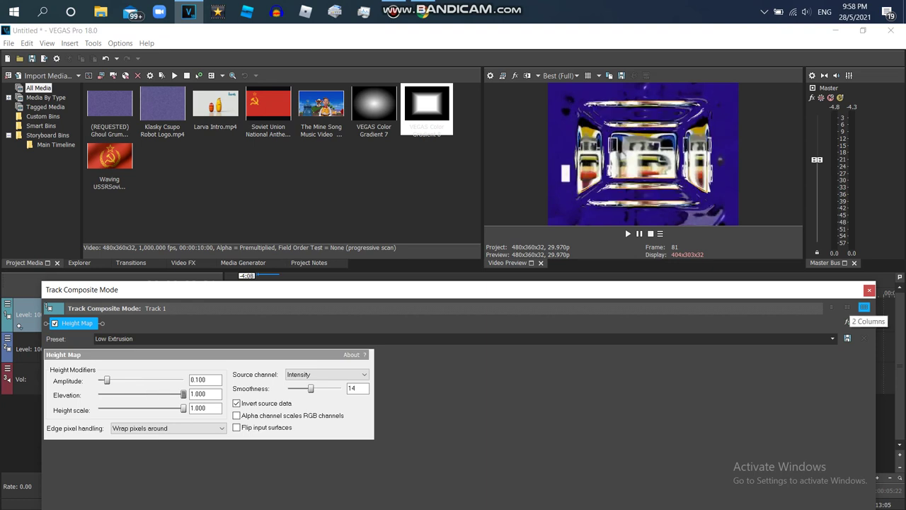
Step: Remove the Height Map from track 1's compositing and delete the rectangular gradient event
click(865, 322)
click(243, 263)
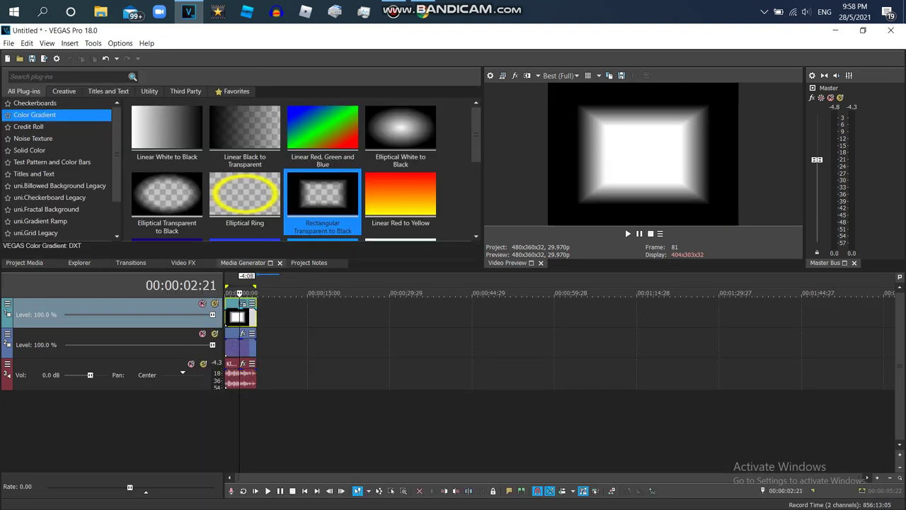
right_click(240, 315)
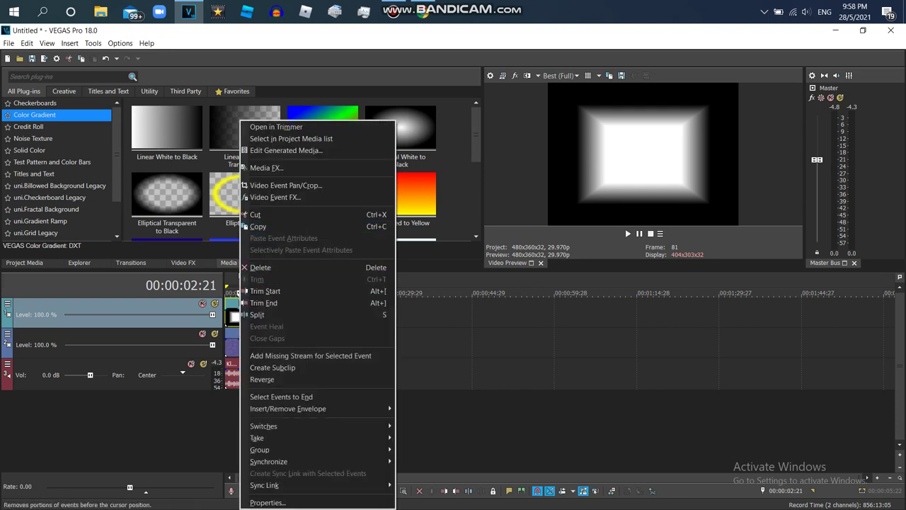
click(260, 267)
Step: Place an Elliptical White to Black color gradient at the start of track 1 and trim it to the length of the clip below
scroll(322, 198, down, 1)
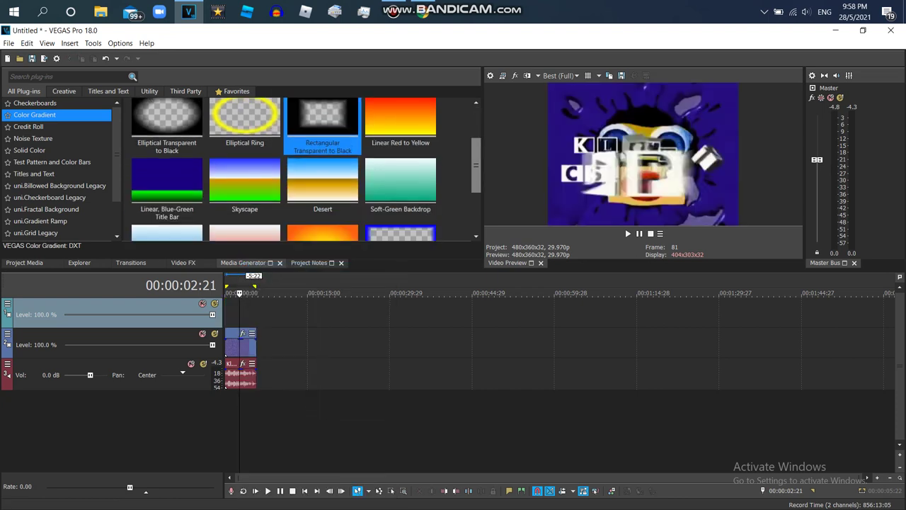
scroll(322, 198, up, 1)
click(401, 134)
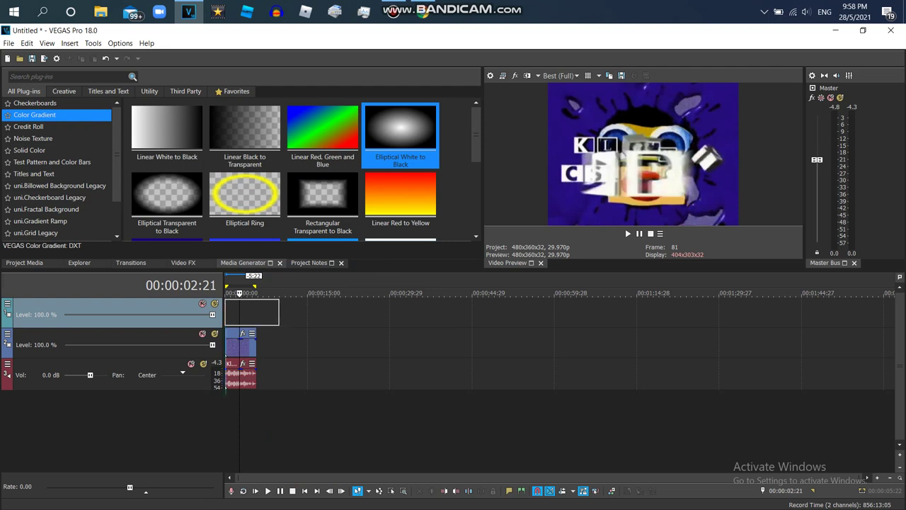
drag(400, 135, 256, 317)
click(774, 163)
Step: Add two Deform effects to the gradient event using the X is Going Weirdness Every and Compress Vertically presets, with the second's amount at -1.000
click(184, 262)
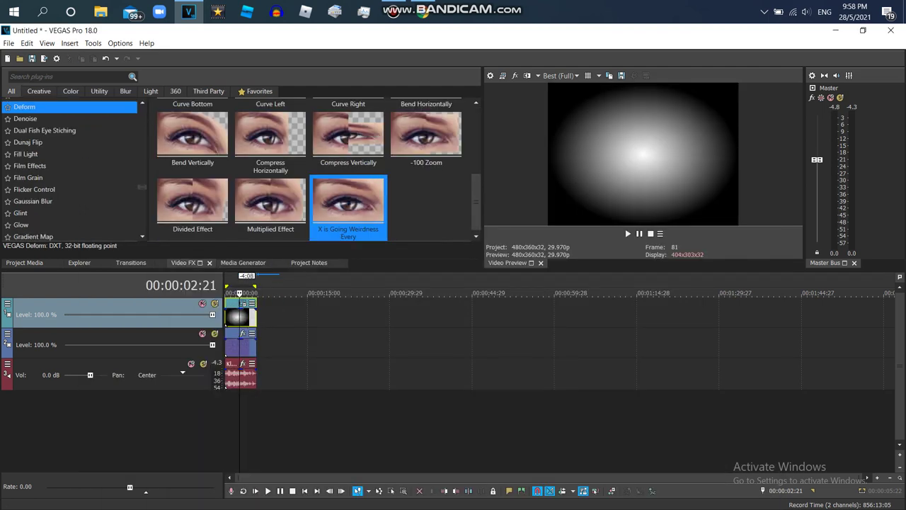
double_click(348, 201)
double_click(348, 134)
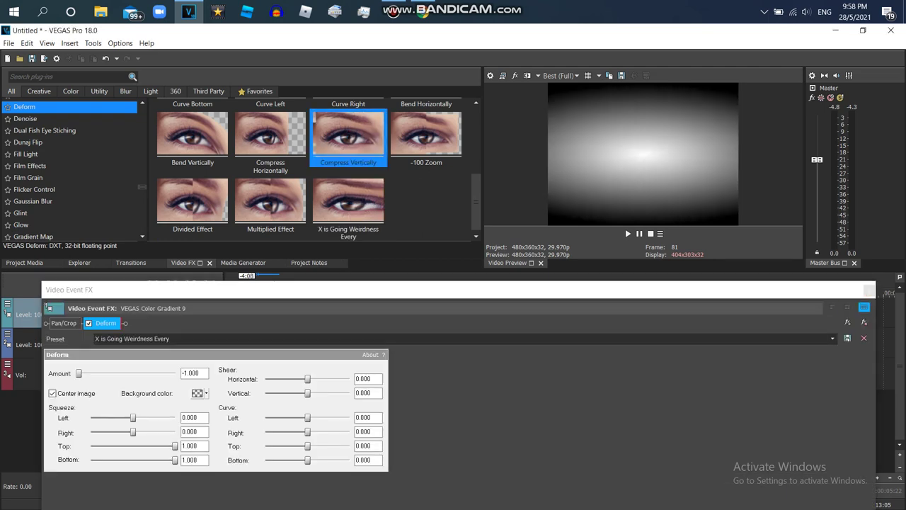
drag(152, 373, 79, 373)
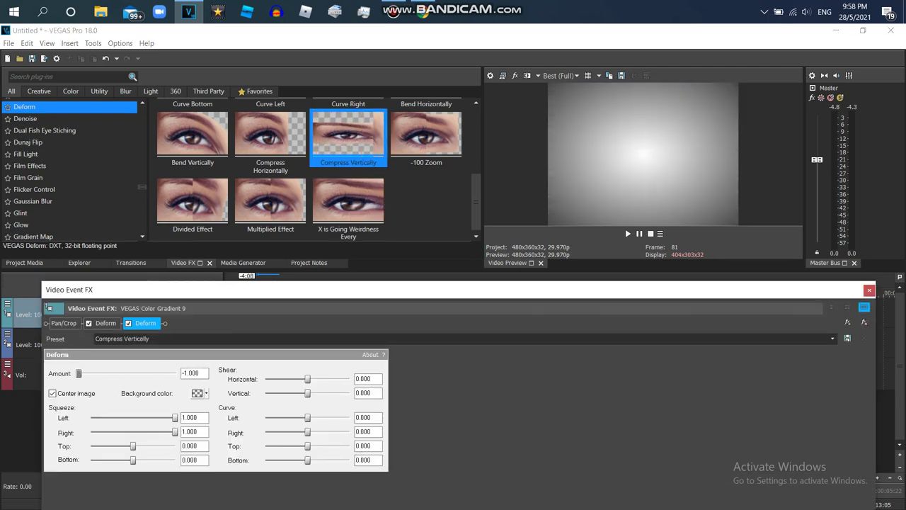
click(870, 290)
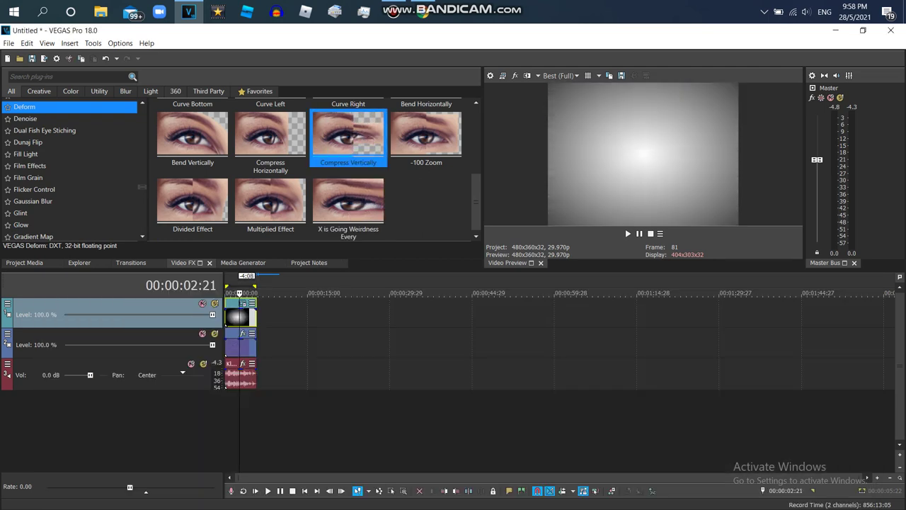
Step: Apply the VEGAS Height Map as track 1's custom compositing mode and invert its source data
click(7, 304)
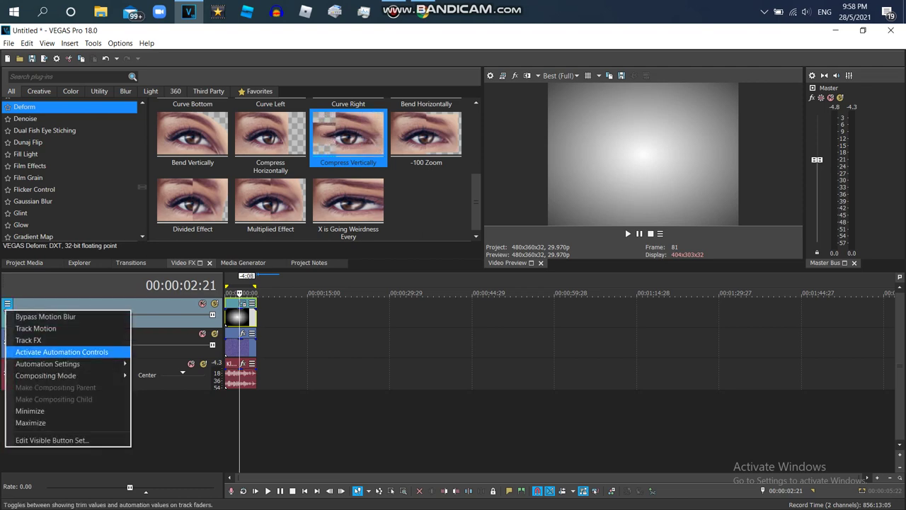
mouse_move(57, 377)
click(156, 211)
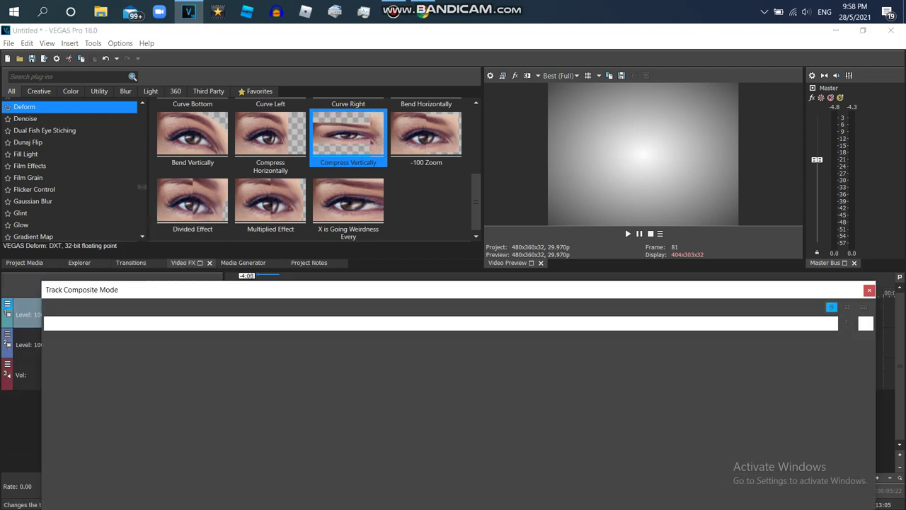
double_click(374, 315)
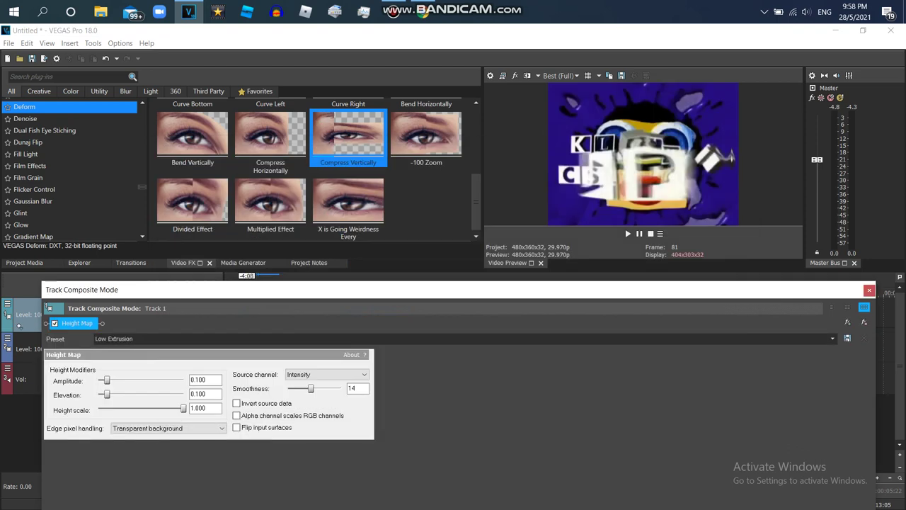
mouse_move(107, 380)
mouse_down()
mouse_move(130, 381)
mouse_move(106, 380)
mouse_up()
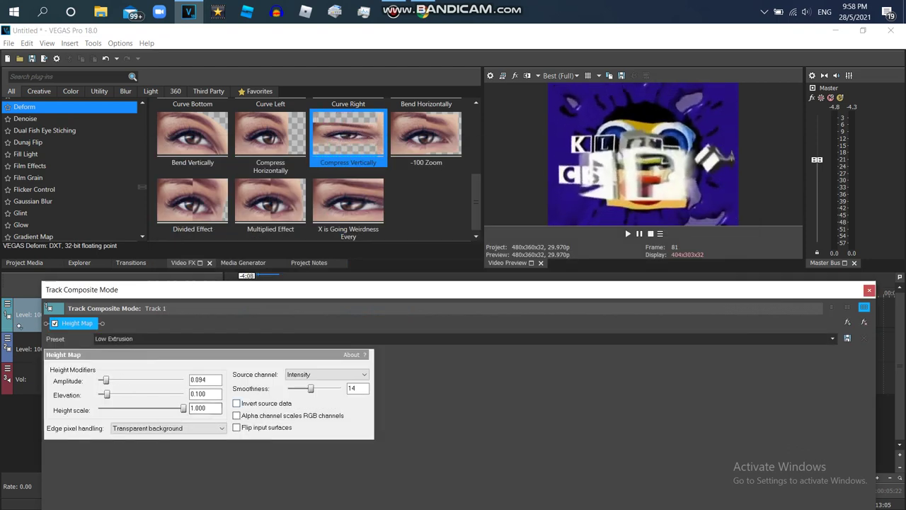
click(236, 402)
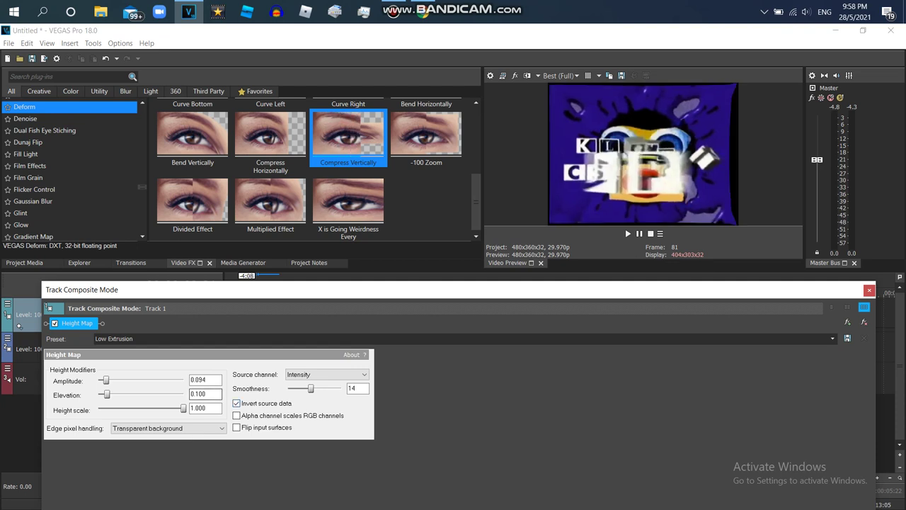
Step: Set the Height Map to wrap pixels around, with amplitude 1.000, elevation 0.000 and smoothness 10
drag(106, 380, 119, 380)
click(169, 428)
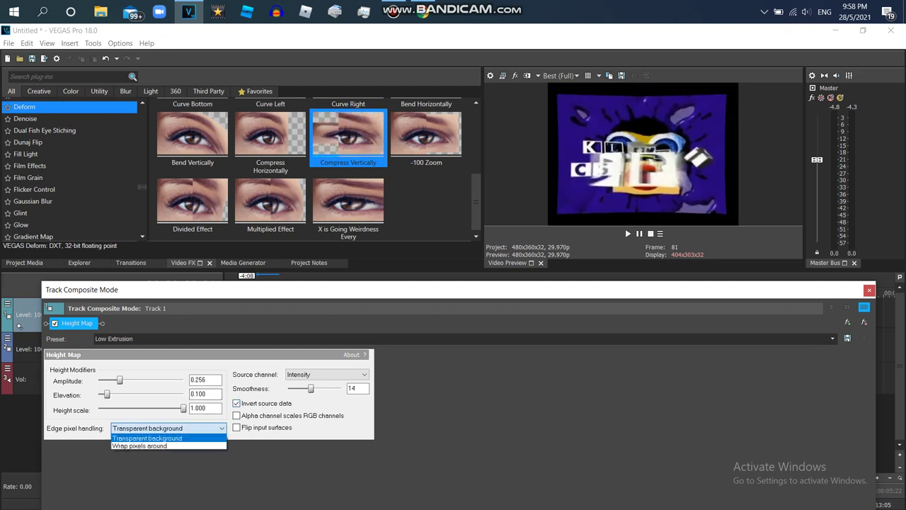
click(140, 445)
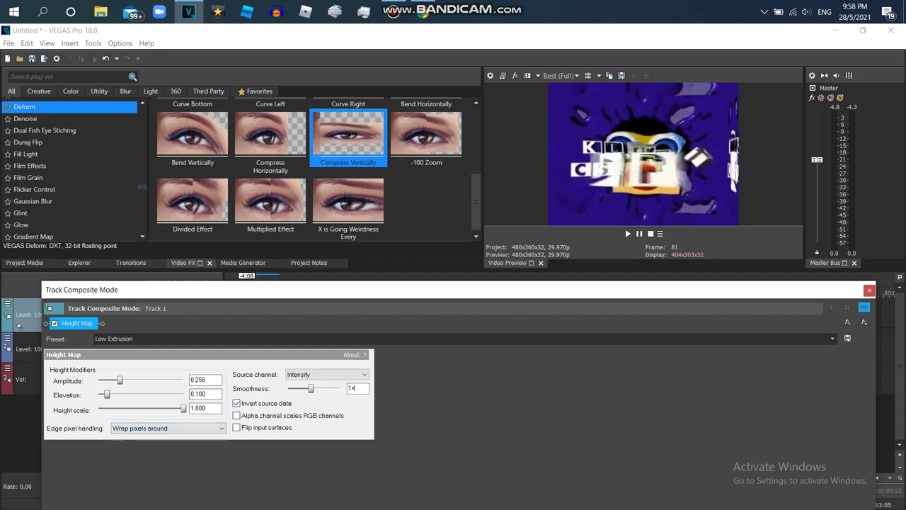
drag(120, 380, 183, 380)
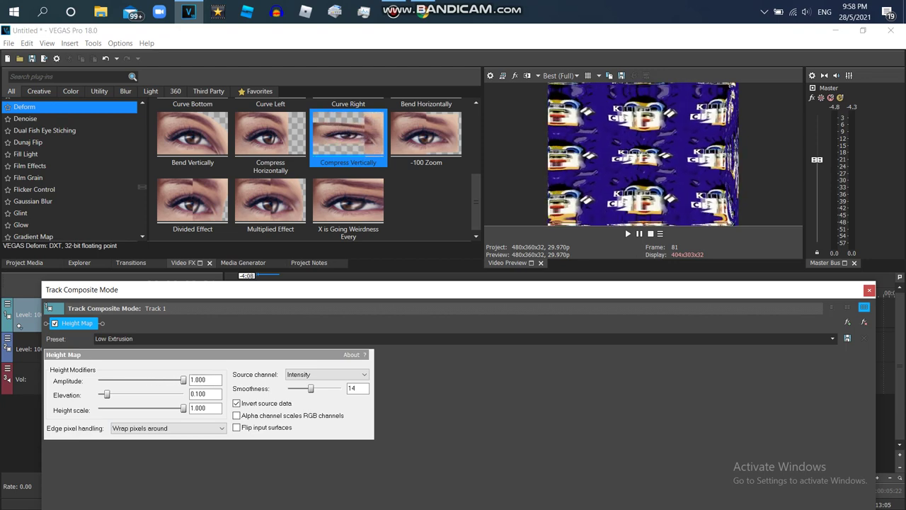
drag(107, 395, 98, 395)
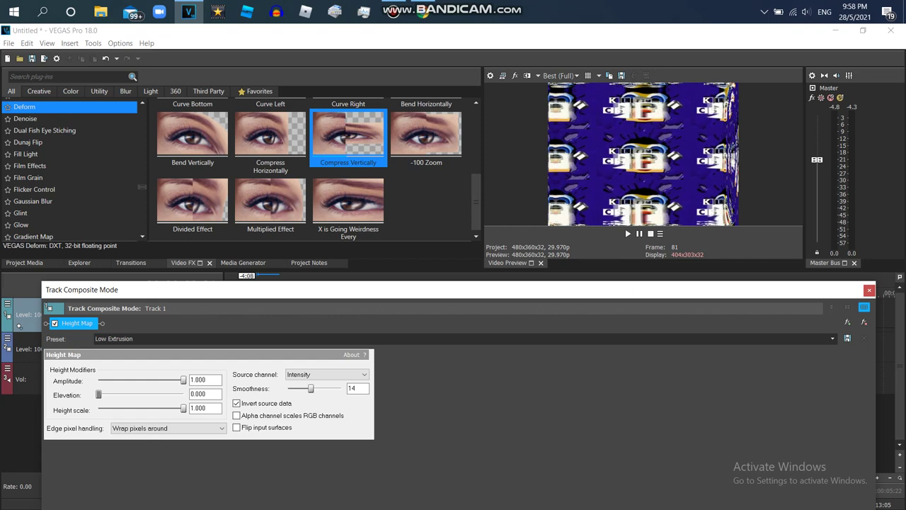
mouse_move(311, 388)
mouse_down()
mouse_move(301, 388)
mouse_move(342, 388)
mouse_move(288, 389)
mouse_move(303, 388)
mouse_up()
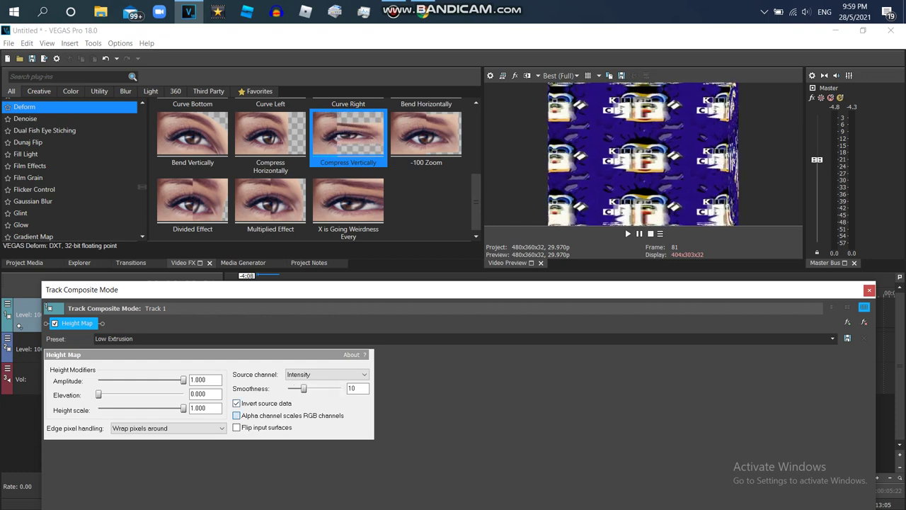
Step: Enable alpha channel scaling of the RGB channels in the Height Map and try flipping the input surfaces
click(237, 427)
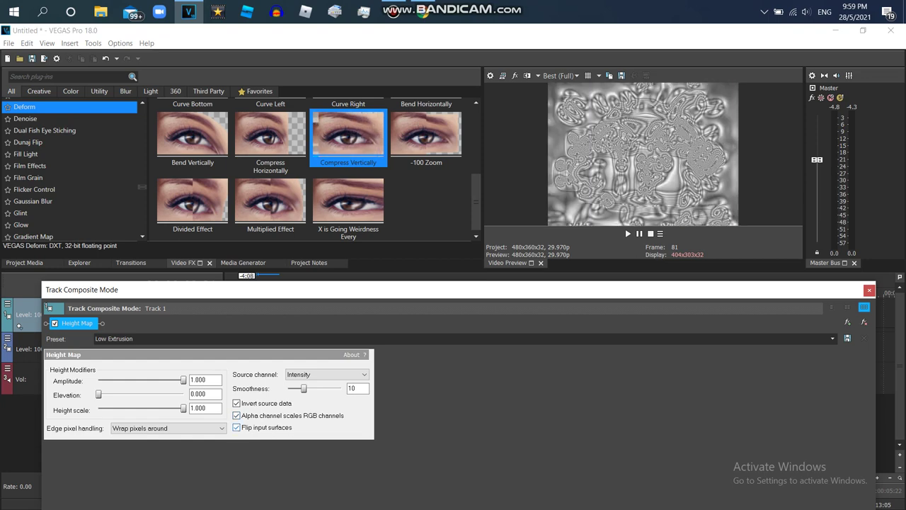
click(236, 427)
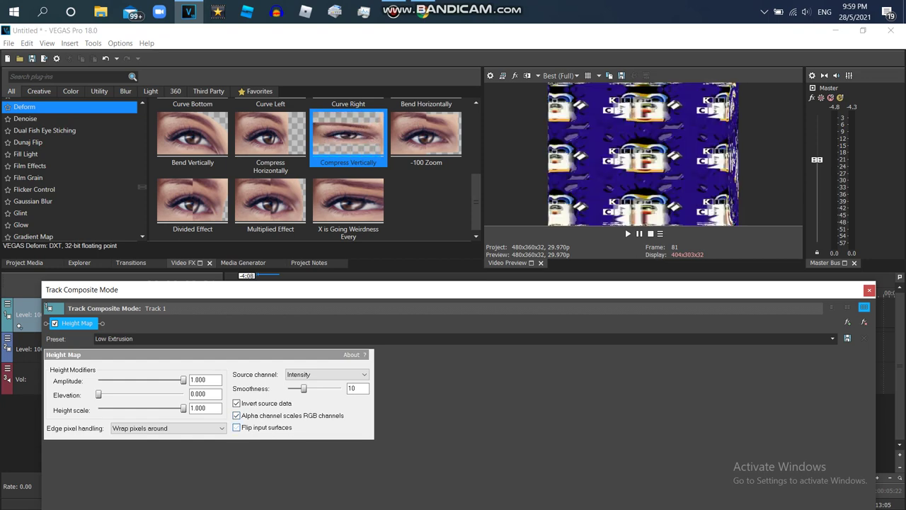
click(869, 290)
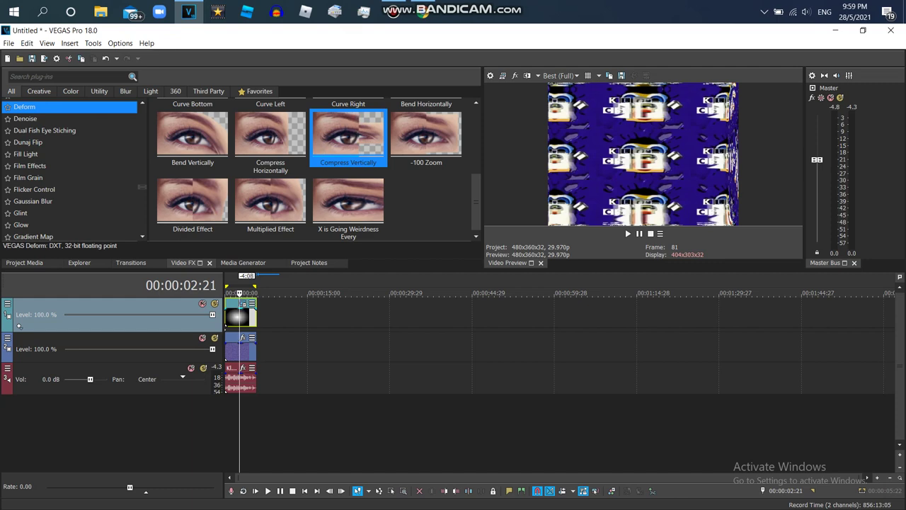
drag(239, 317, 239, 317)
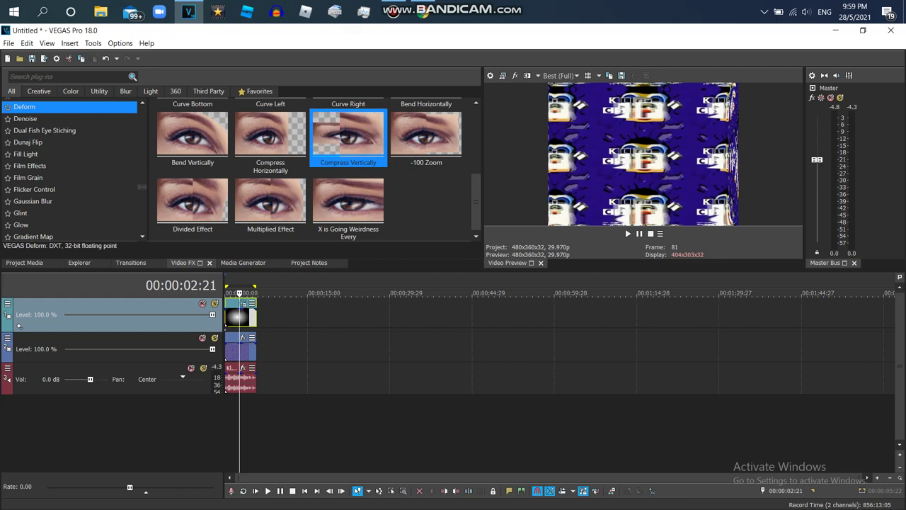
Step: Play back the gradient event's time range to check the tiled result
click(273, 318)
double_click(242, 318)
key(space)
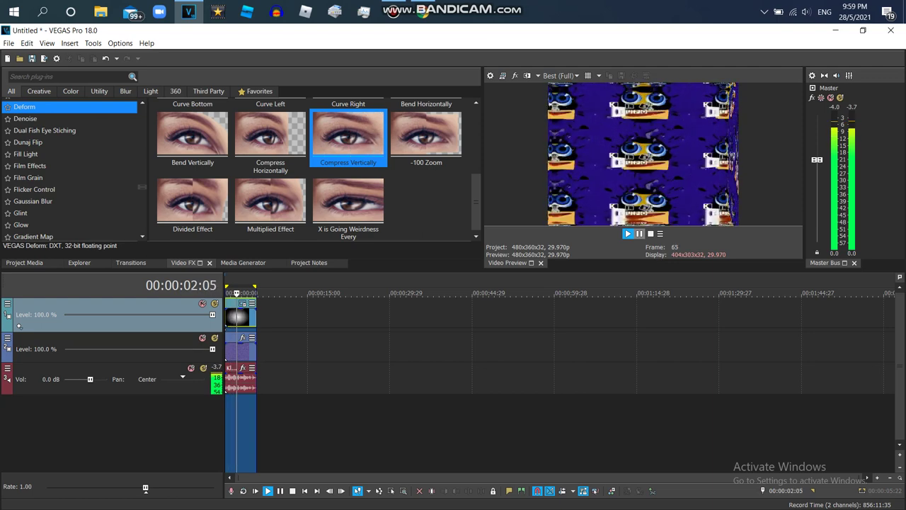
key(space)
Step: Remove the second Deform effect, the one using the Compress Vertically preset, from the gradient event on track 1
click(252, 303)
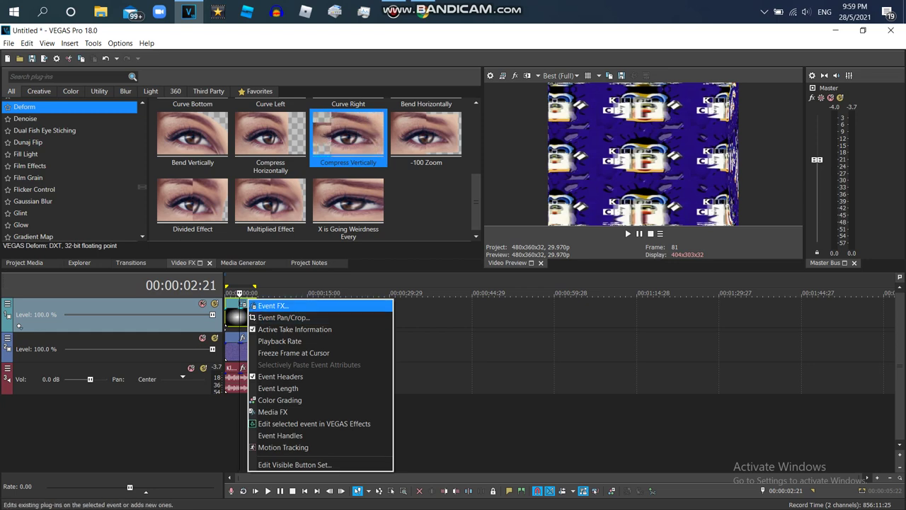
click(273, 305)
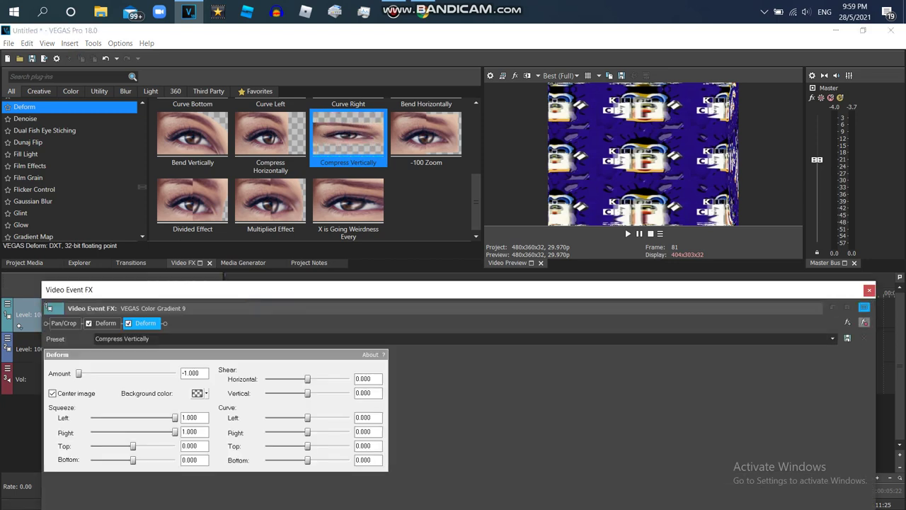
click(863, 322)
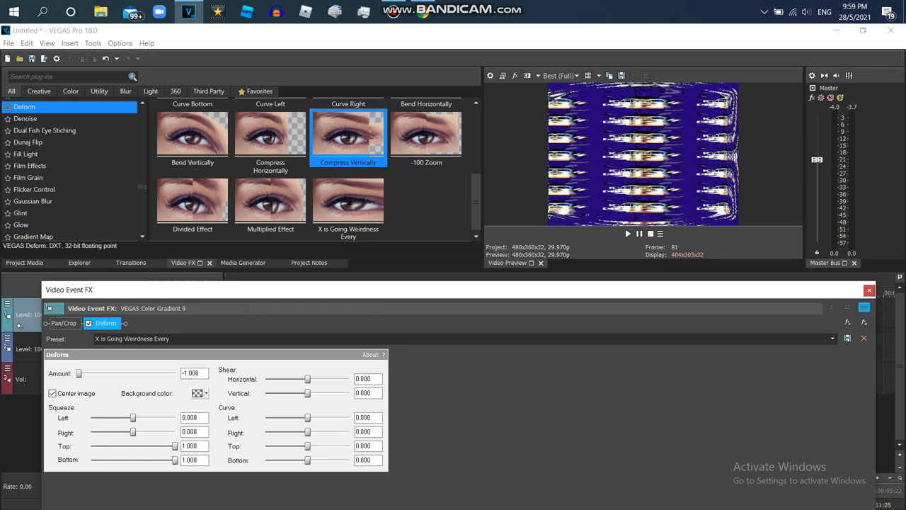
Step: Set the remaining Deform effect's left and right squeeze to 0.750
drag(133, 432, 176, 418)
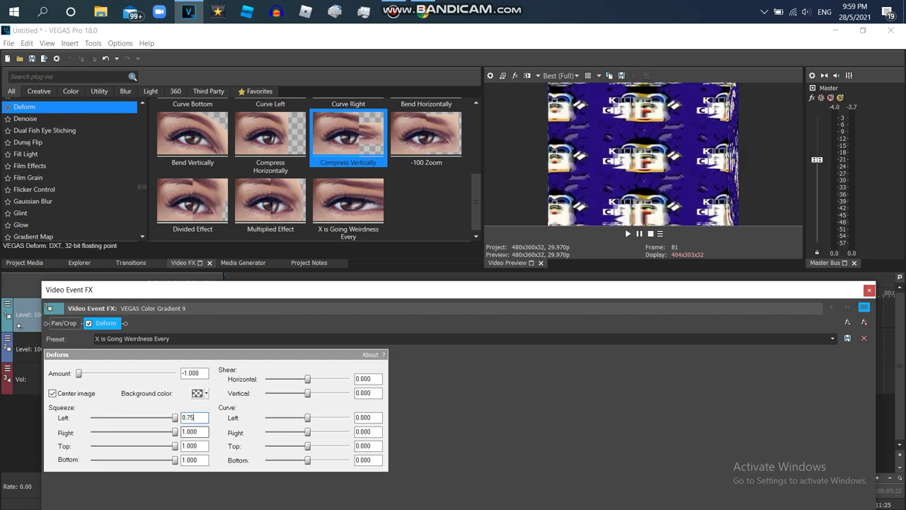
key(Tab)
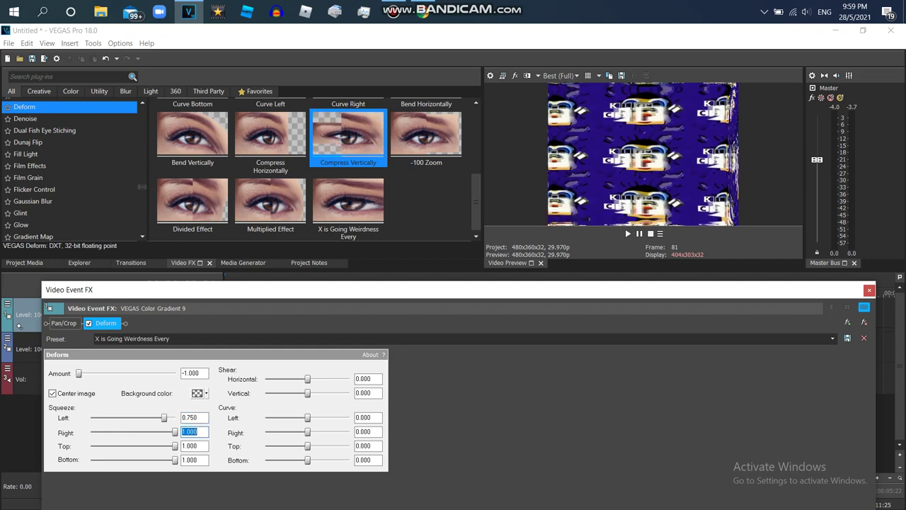
text(0.75)
key(Tab)
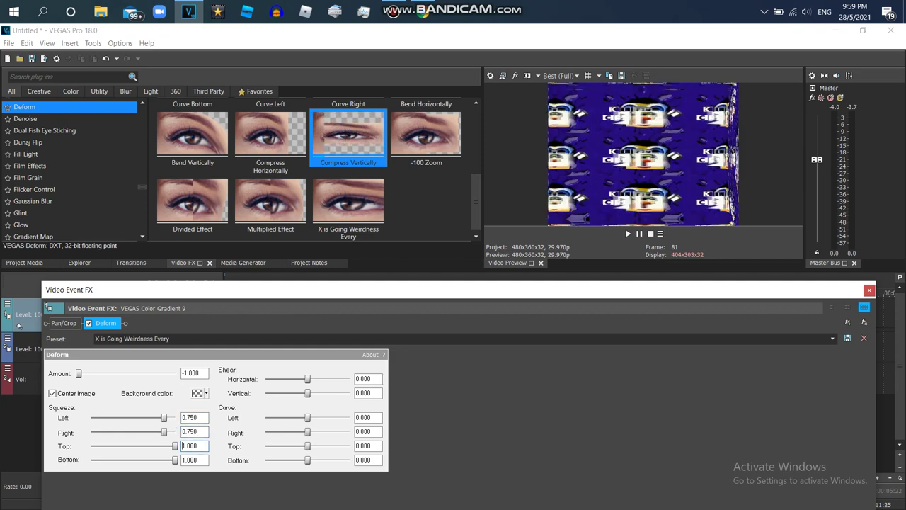
Step: Set the Deform effect's top and bottom squeeze to 0.400 and close its settings
mouse_move(175, 446)
mouse_down()
mouse_move(150, 446)
mouse_move(188, 446)
mouse_up()
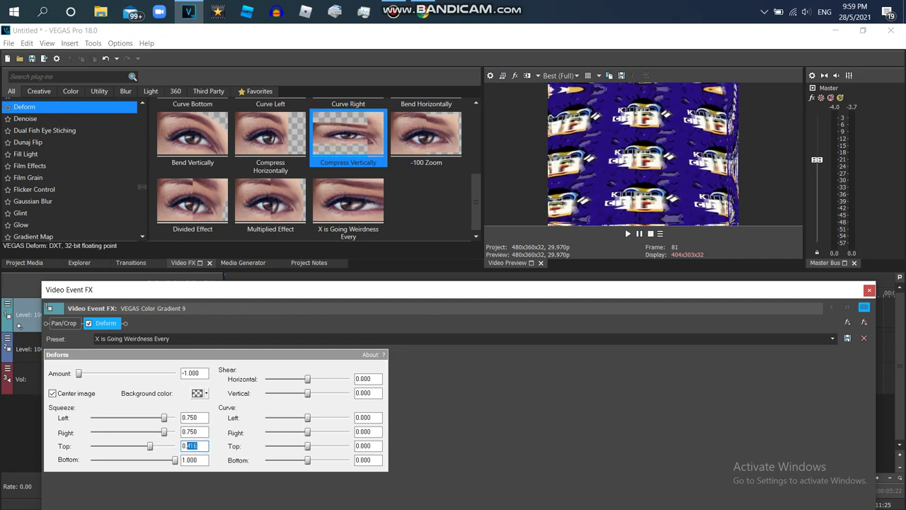
text(0.5)
key(Tab)
text(0)
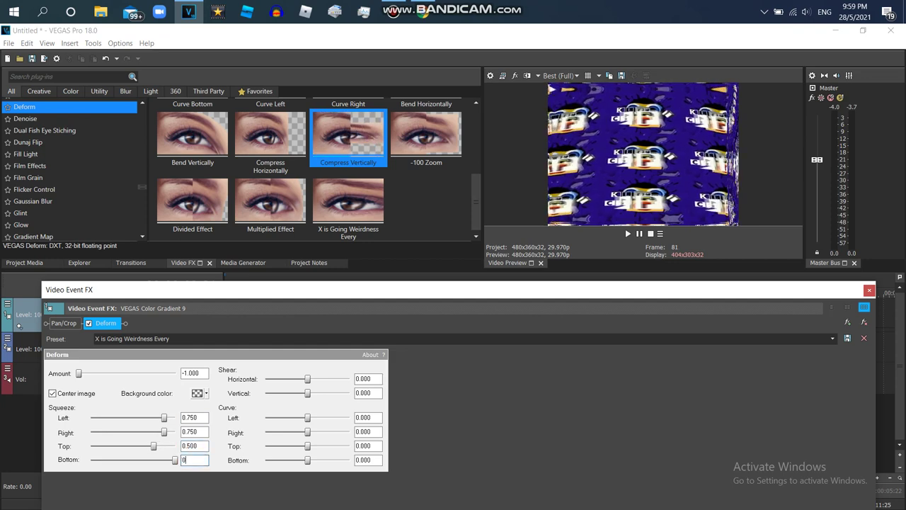
click(182, 446)
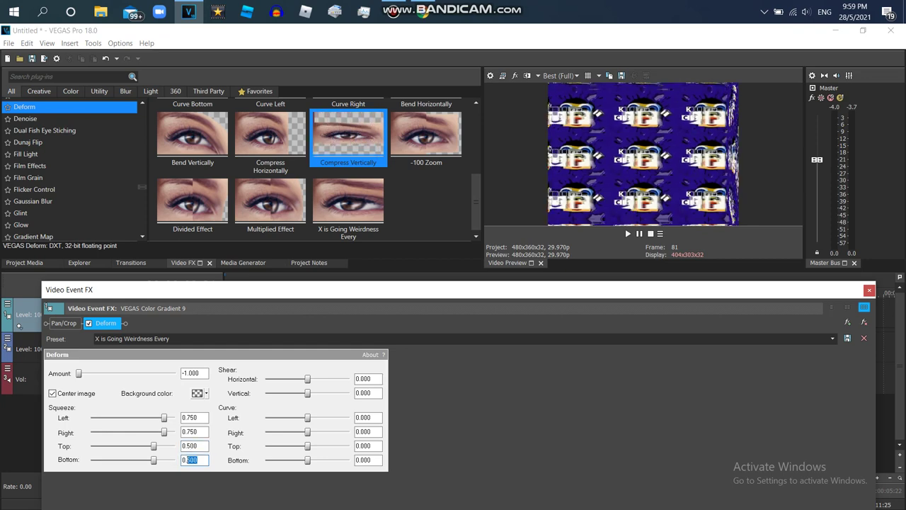
text(4)
key(Return)
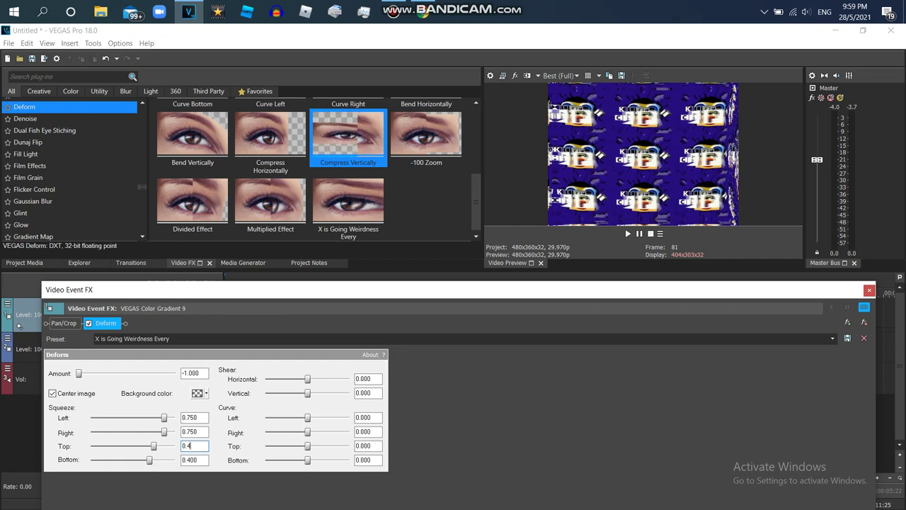
key(Tab)
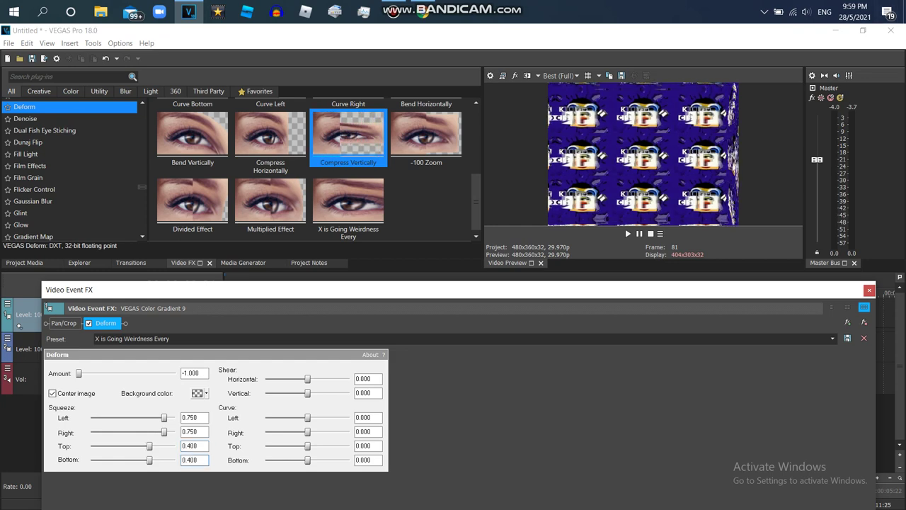
click(869, 290)
Step: Preview the gradient event's time range with the adjusted squeeze values
double_click(239, 317)
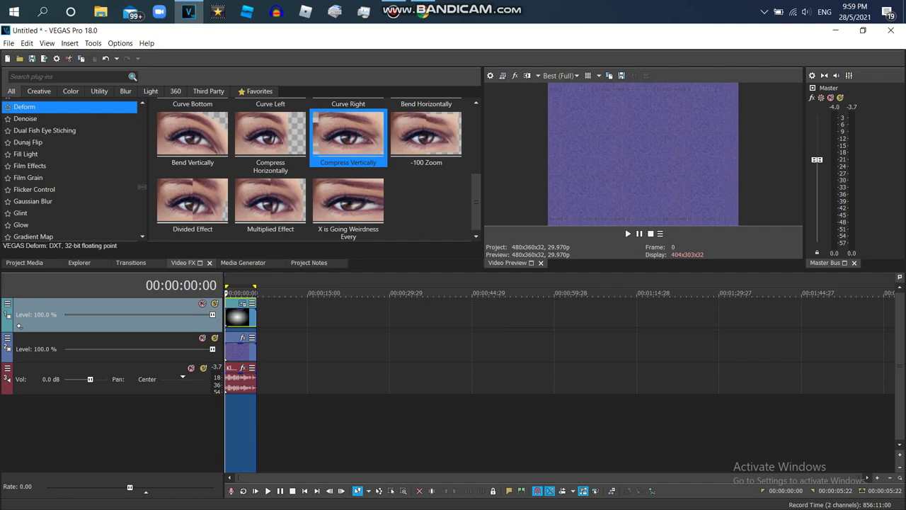
key(space)
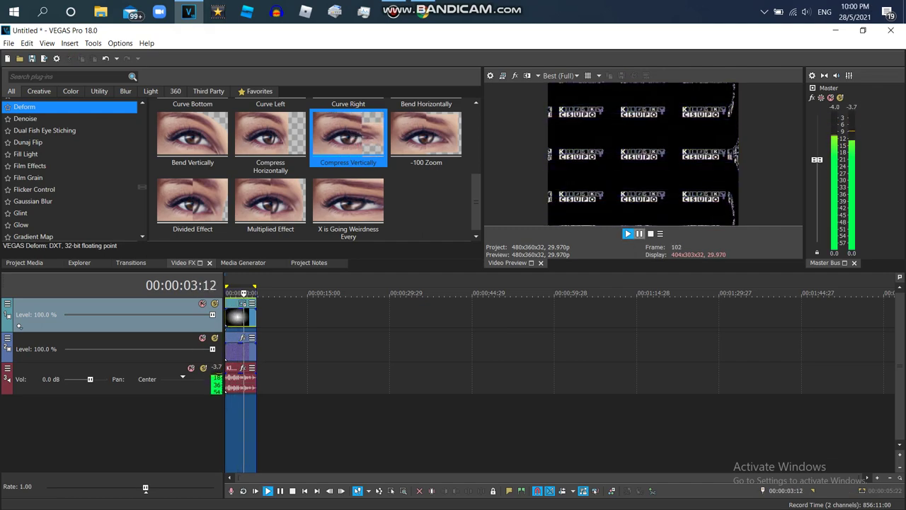
key(space)
Step: Add a Spherize effect with the (Default) preset to the gradient event on track 1 and preview it
scroll(71, 170, up, 4)
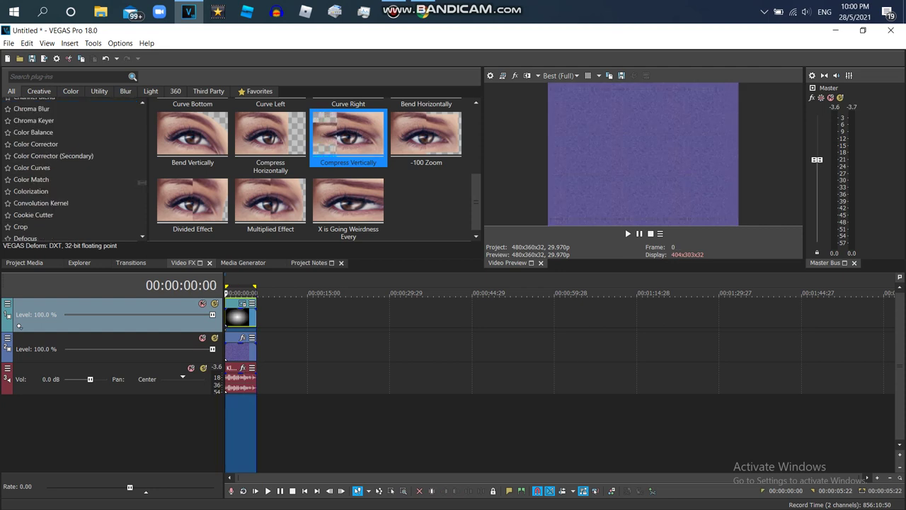
scroll(70, 170, down, 15)
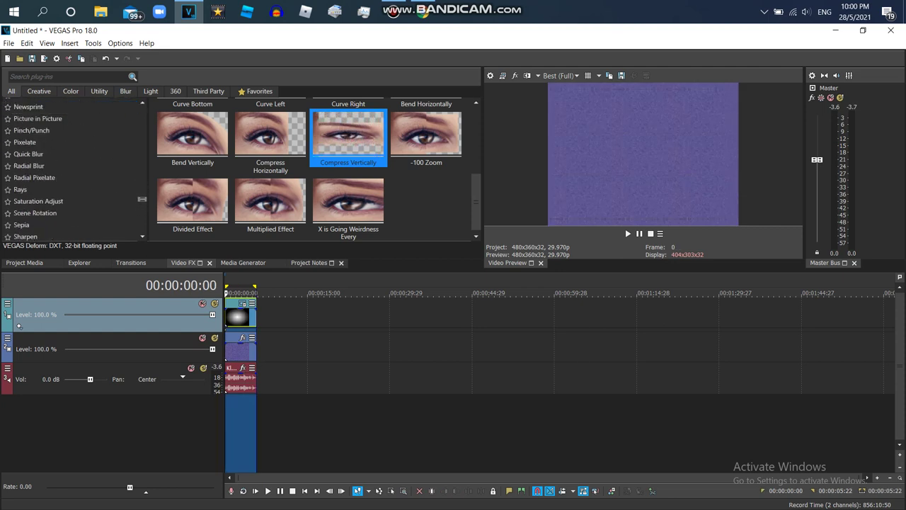
scroll(71, 206, down, 3)
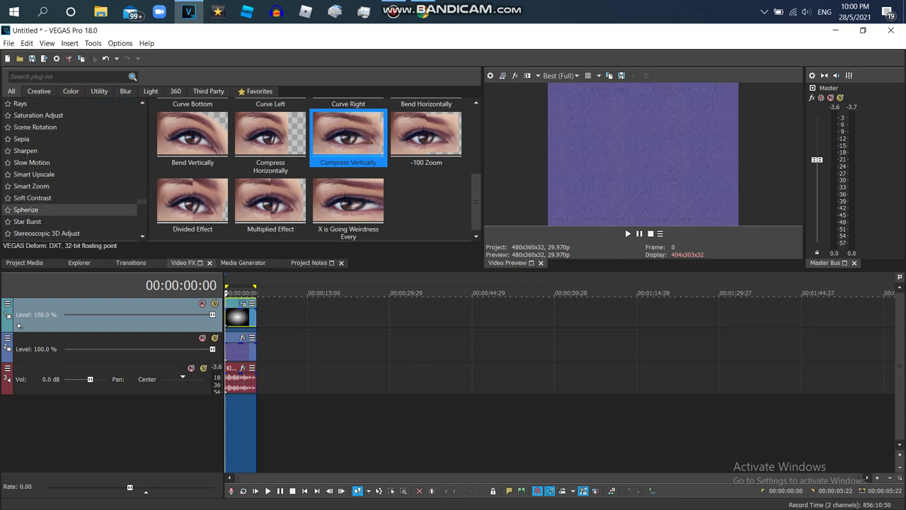
click(26, 209)
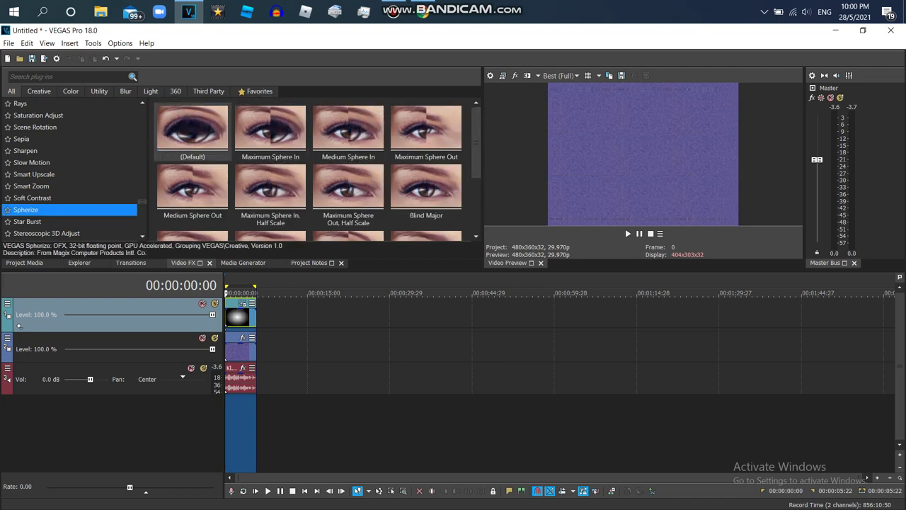
drag(193, 130, 237, 317)
click(627, 234)
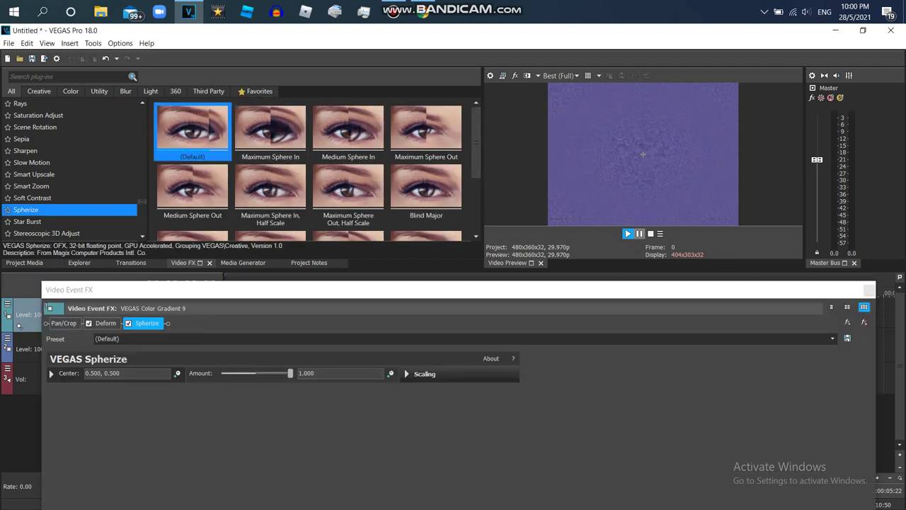
click(639, 234)
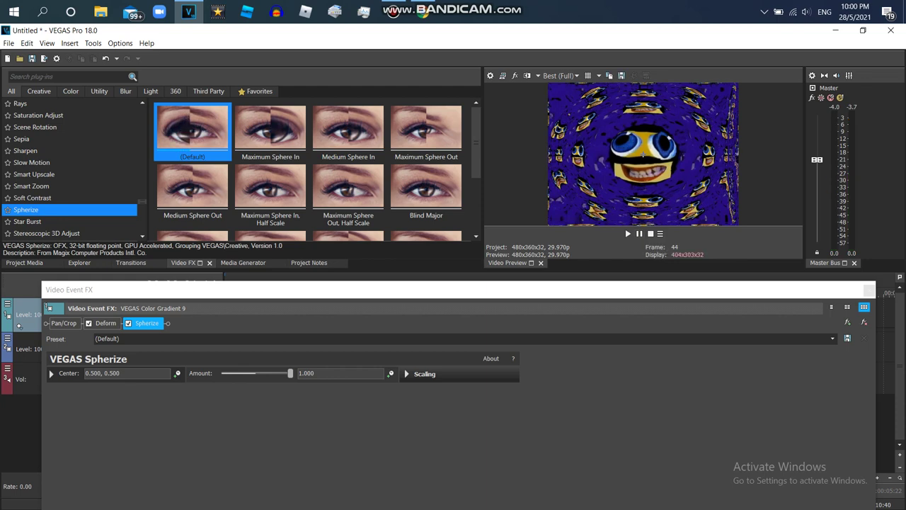
click(869, 291)
Step: Try the (Default) Spherize preset on the logo clip on track 2, and remove it again
drag(193, 131, 240, 350)
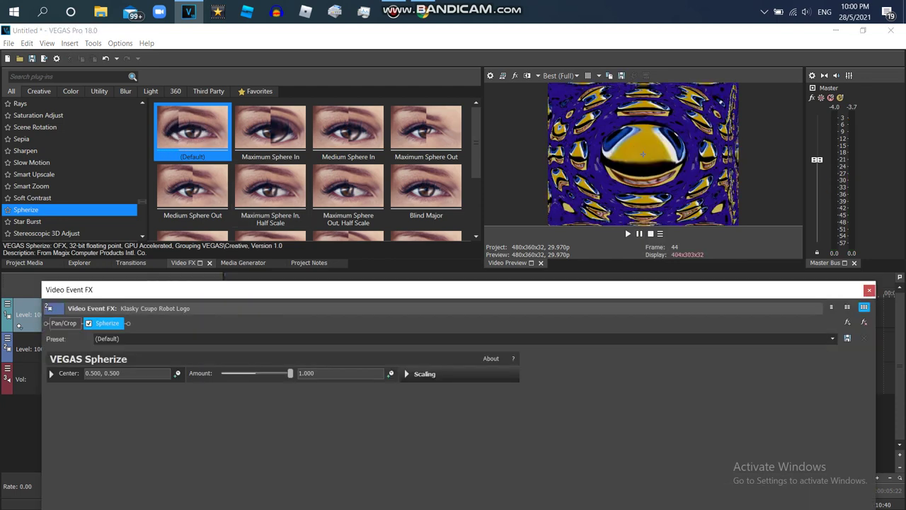
click(863, 322)
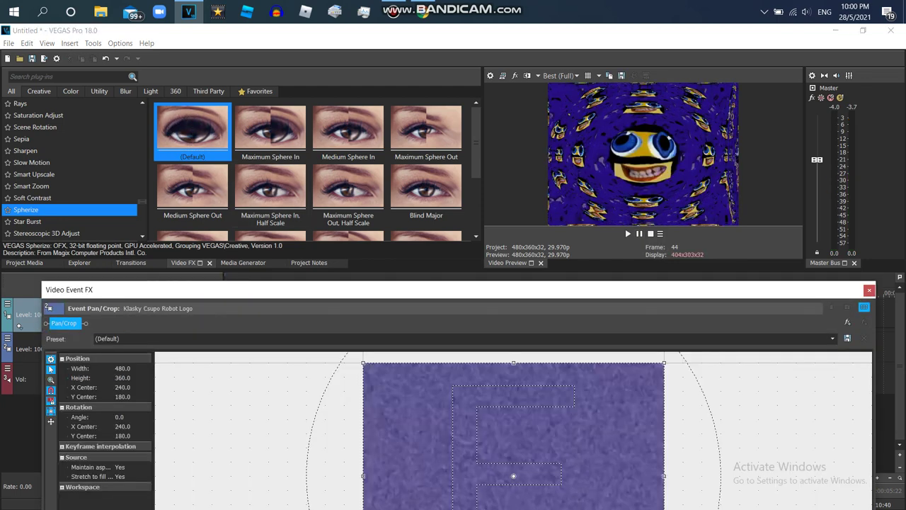
click(869, 290)
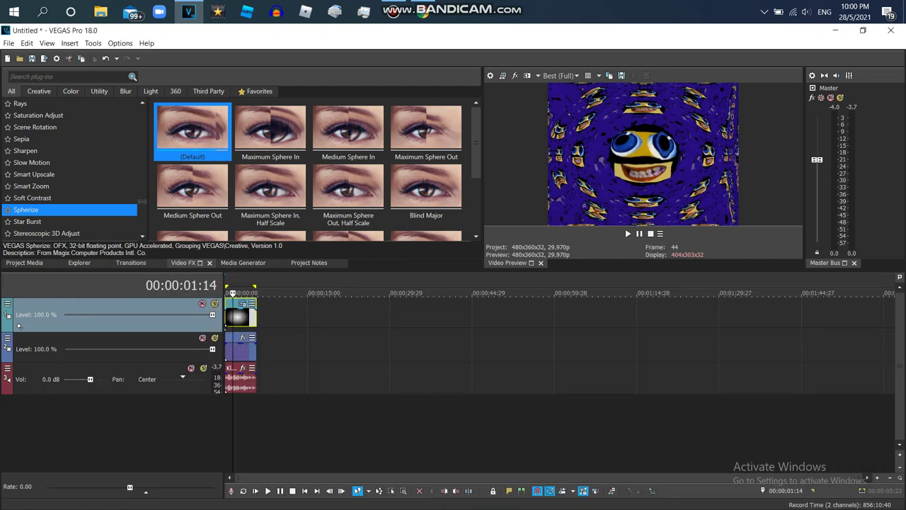
click(251, 303)
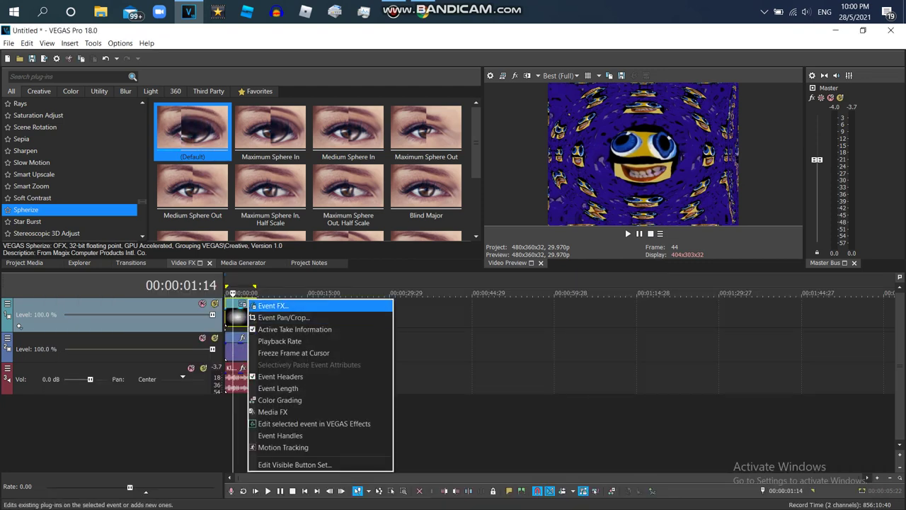
drag(142, 202, 142, 200)
scroll(70, 170, up, 12)
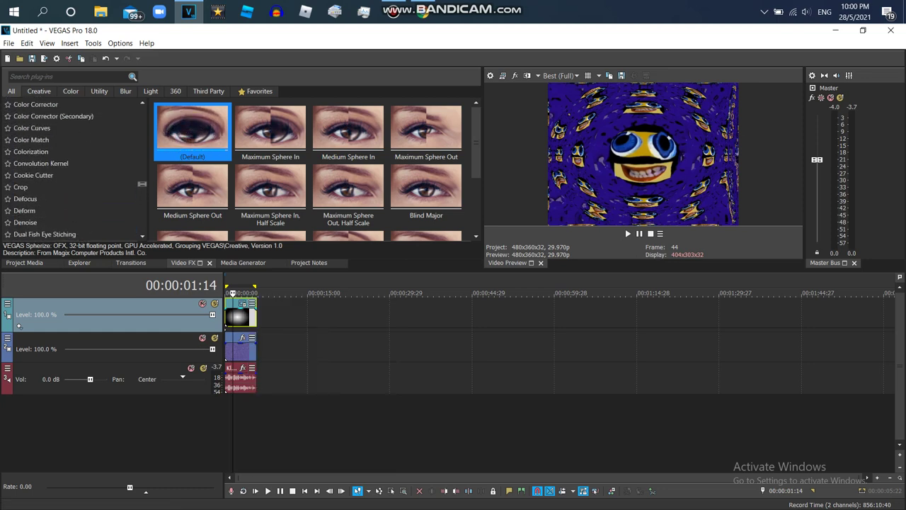
click(43, 210)
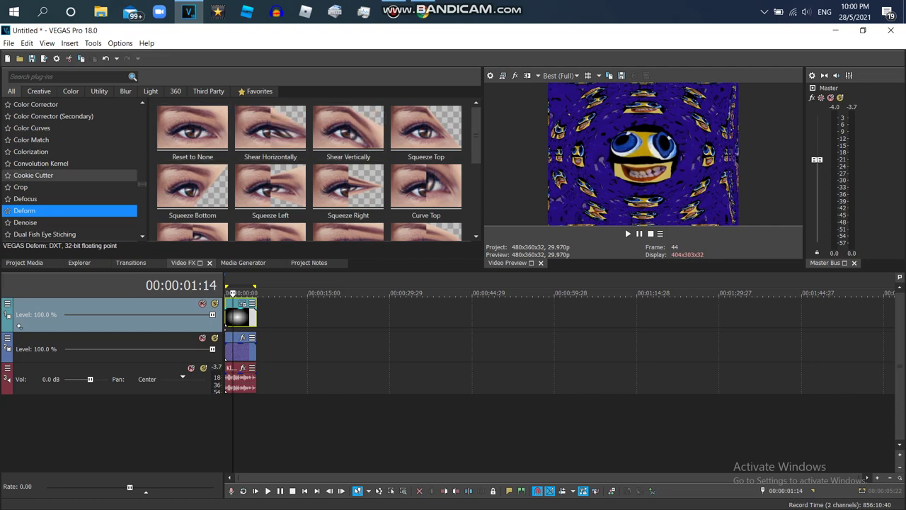
mouse_move(475, 145)
mouse_down()
mouse_move(476, 193)
mouse_move(476, 143)
mouse_up()
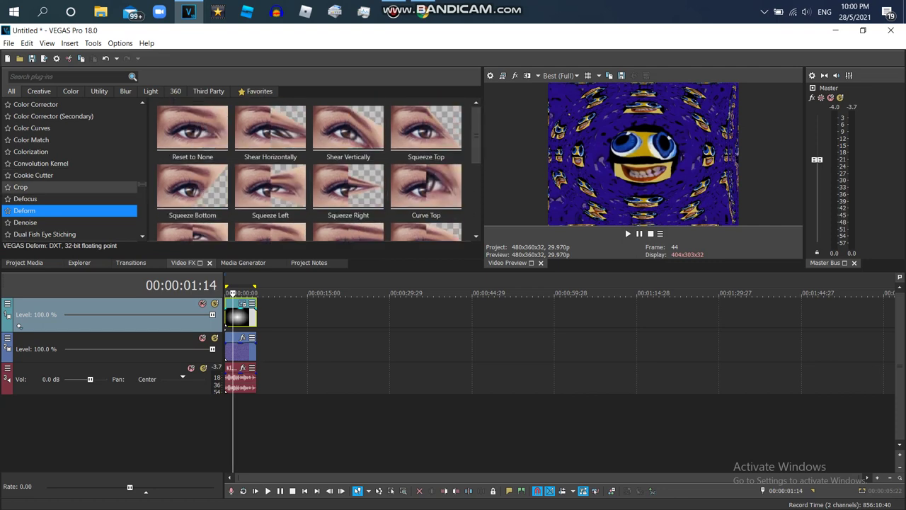
Step: Bring up the presets of the Picture in Picture video effect
drag(142, 184, 143, 187)
scroll(71, 170, down, 10)
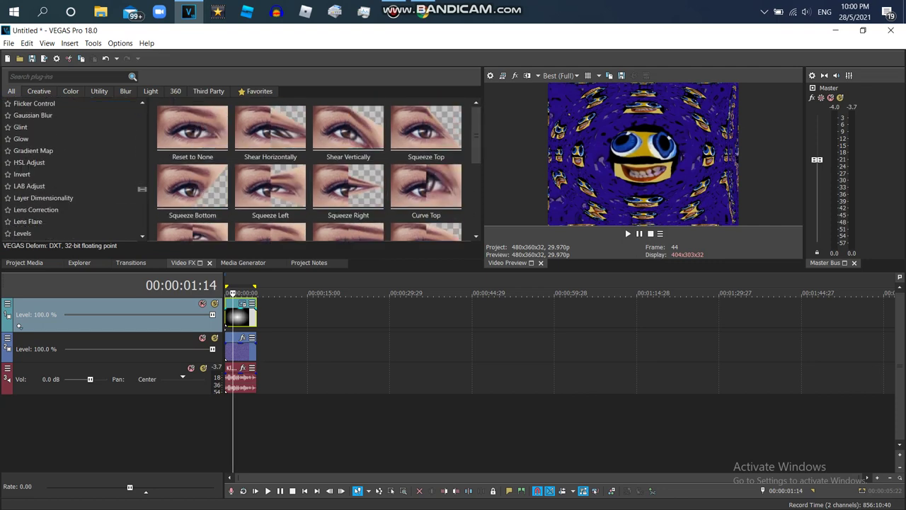
scroll(71, 153, down, 4)
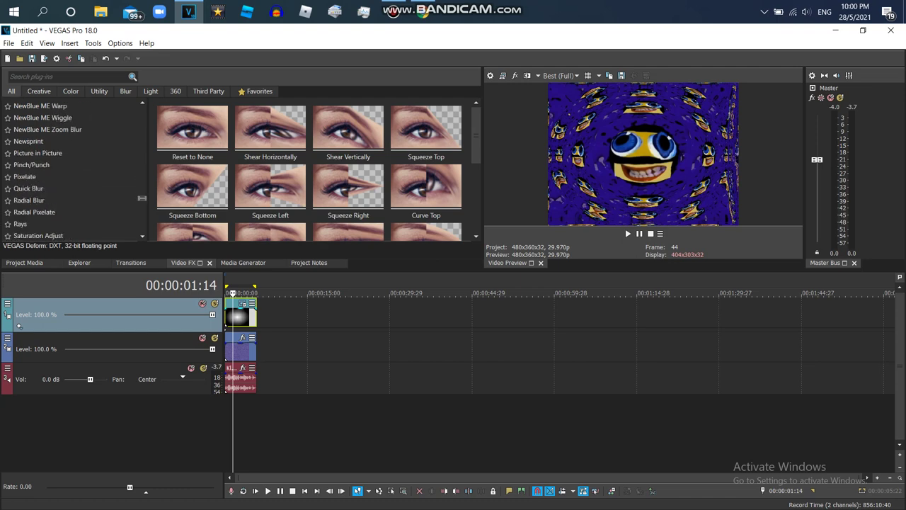
click(192, 132)
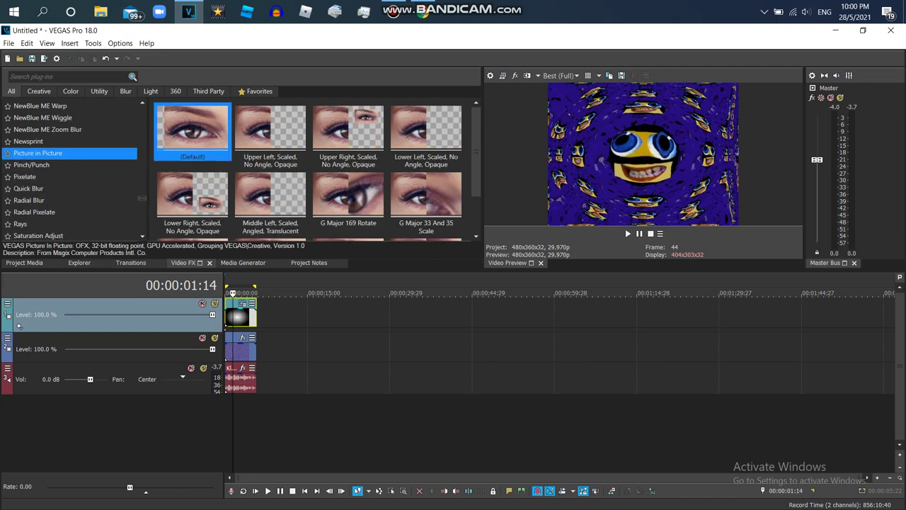
Step: Try a default Picture in Picture effect on the logo clip enlarged to a scale of about 1.362, and remove it
drag(192, 132, 240, 351)
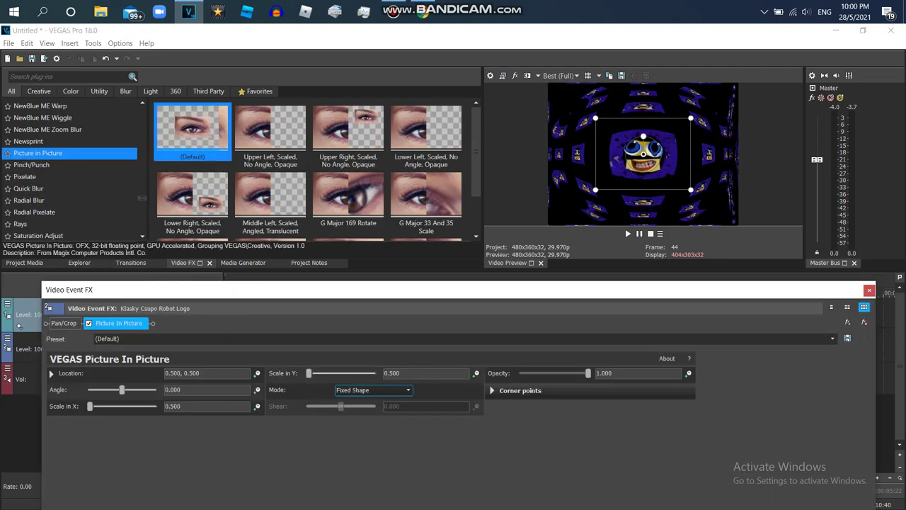
drag(691, 190, 773, 251)
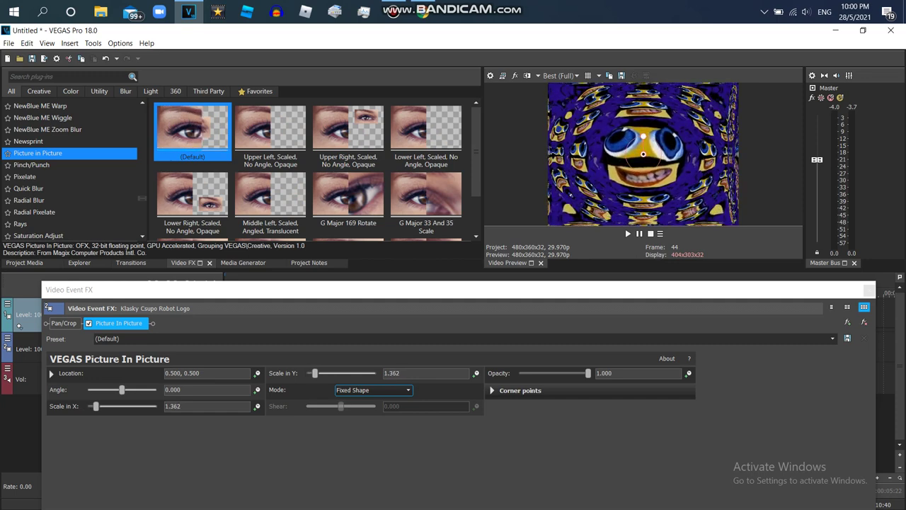
click(864, 322)
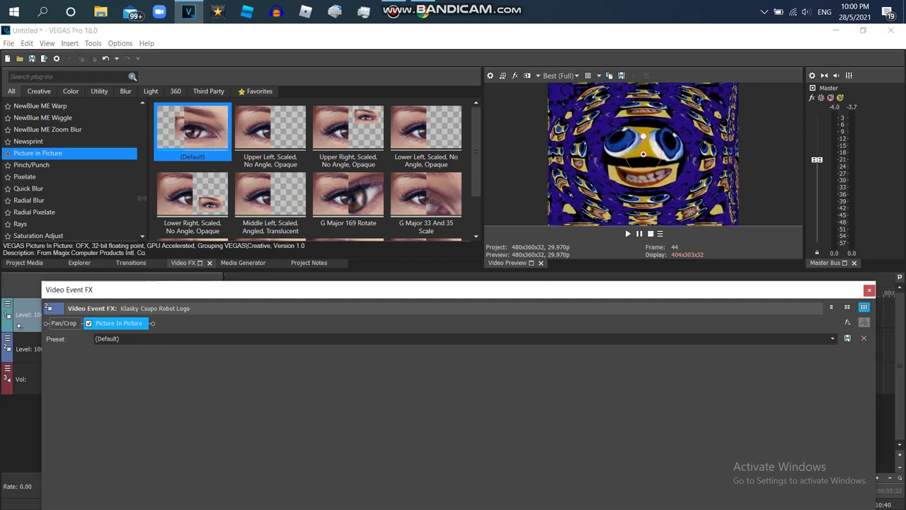
click(869, 290)
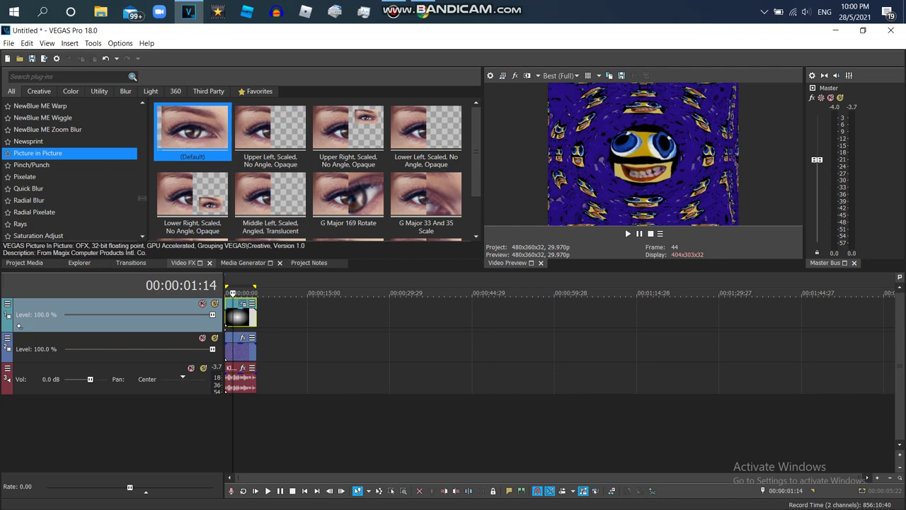
Step: Add the default Picture in Picture effect to the gradient event on track 1 and enlarge it to a scale of about 1.182
drag(193, 129, 240, 315)
drag(690, 190, 756, 239)
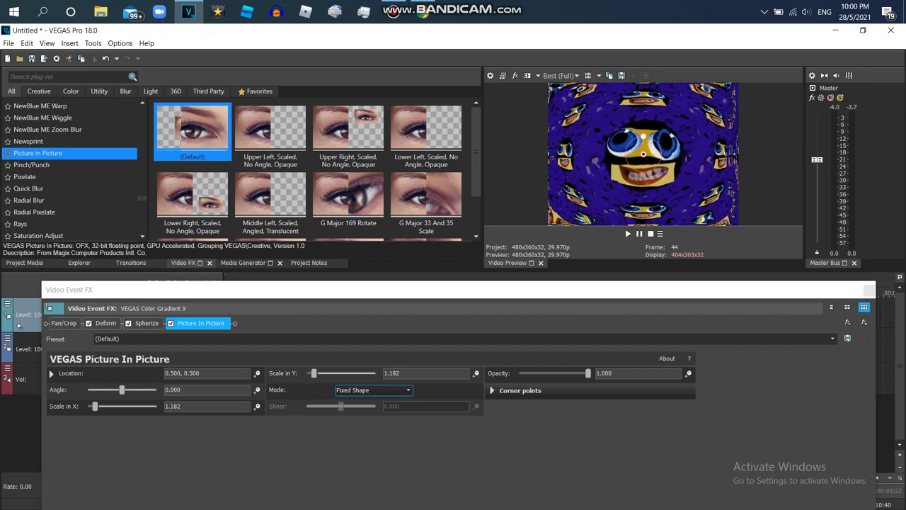
Step: Set the gradient's Picture in Picture horizontal scale to 1.2 and turn off Maintain aspect ratio in its pan/crop settings
click(178, 406)
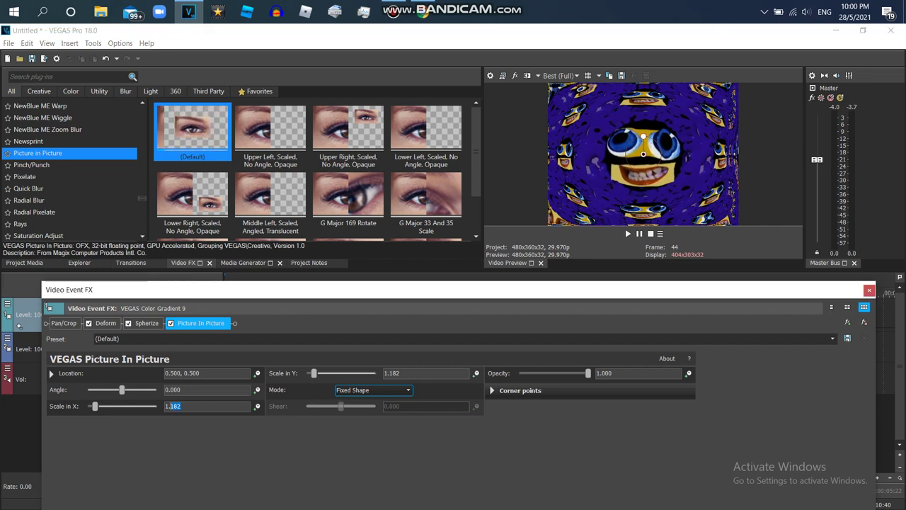
text(1.2)
click(63, 323)
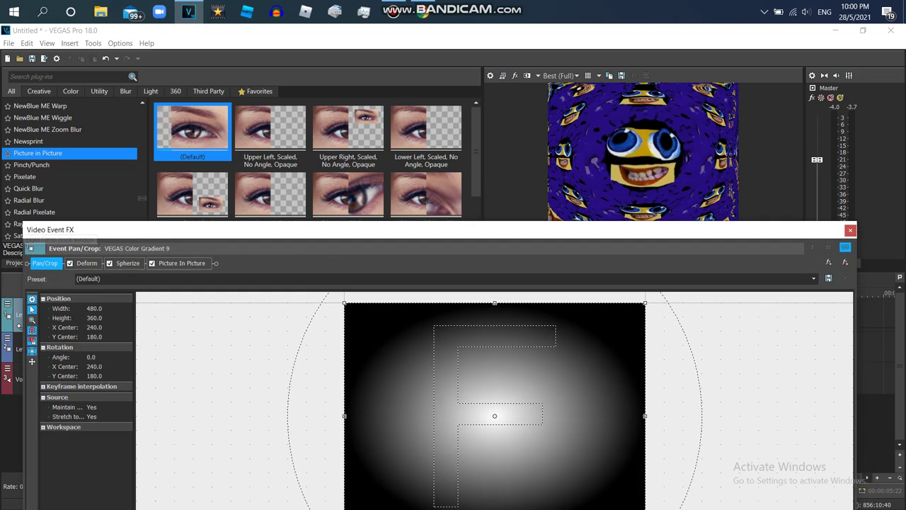
click(101, 407)
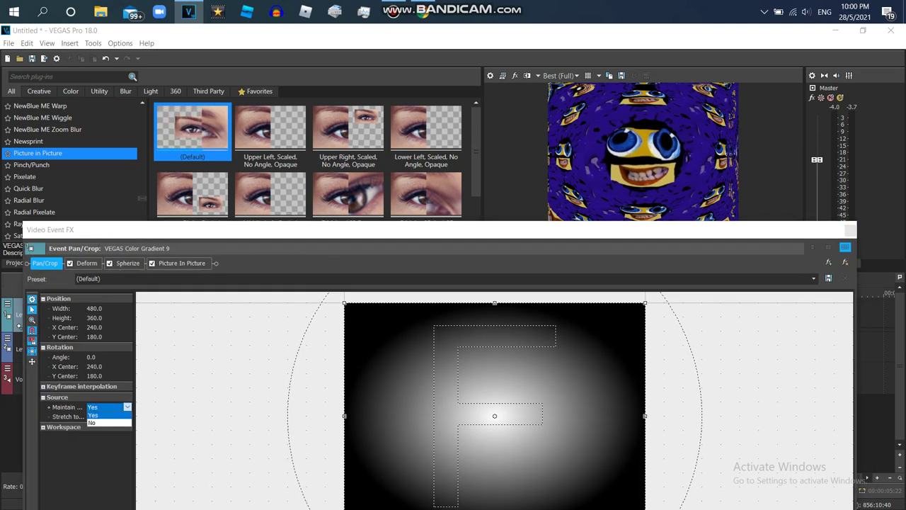
click(93, 423)
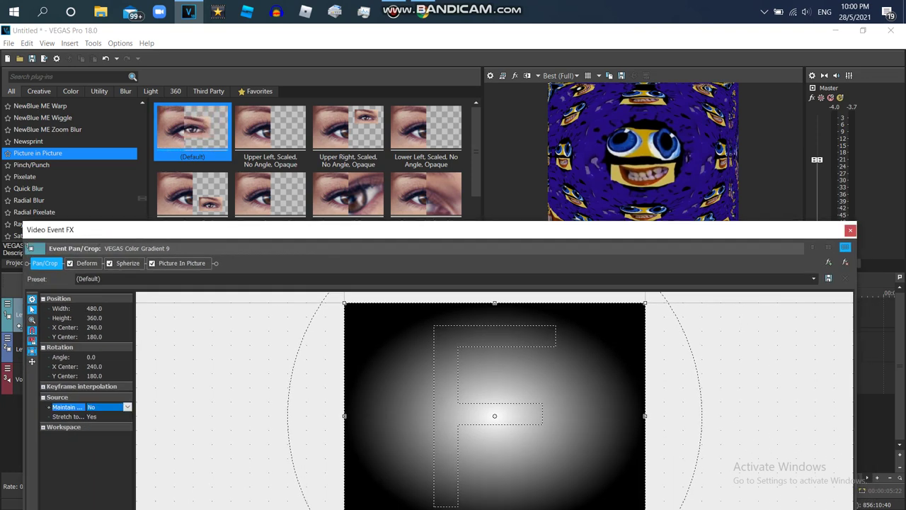
click(850, 230)
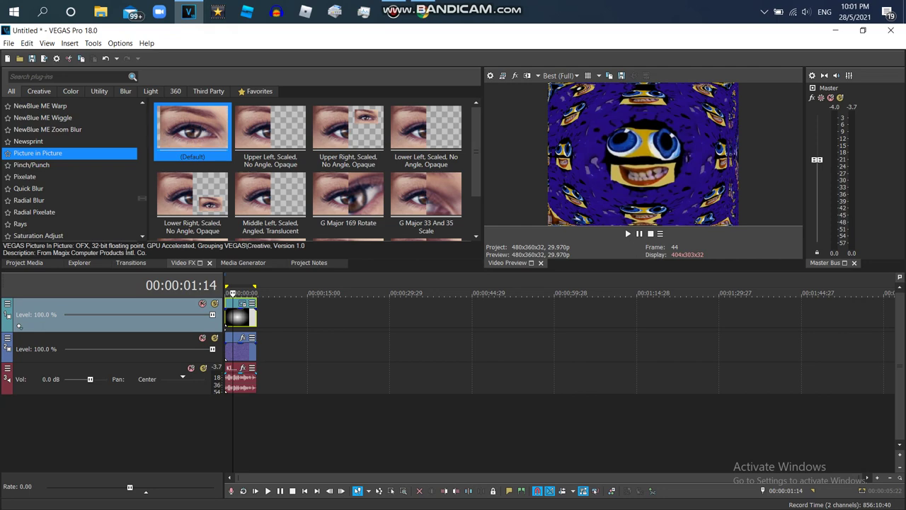
Step: Save track 1's Height Map compositing settings as a preset named "G Major 439 Height Map"
click(7, 302)
mouse_move(85, 375)
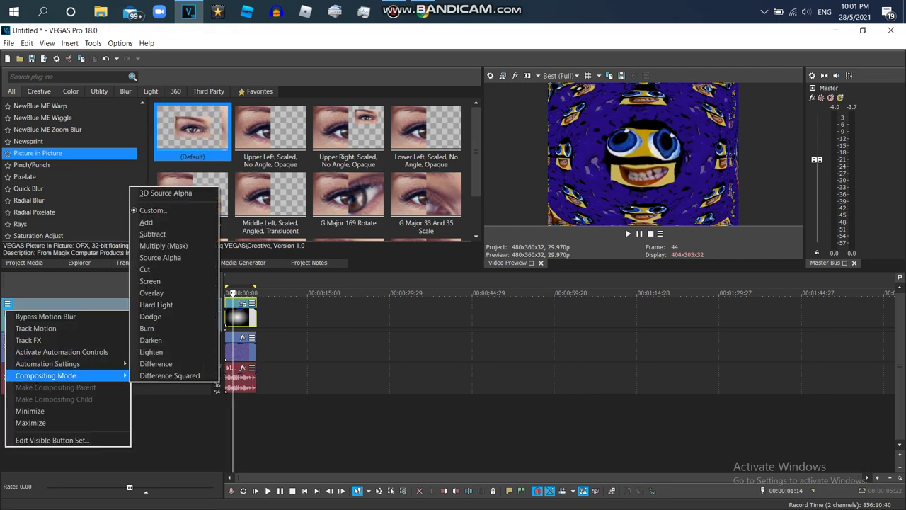
click(152, 210)
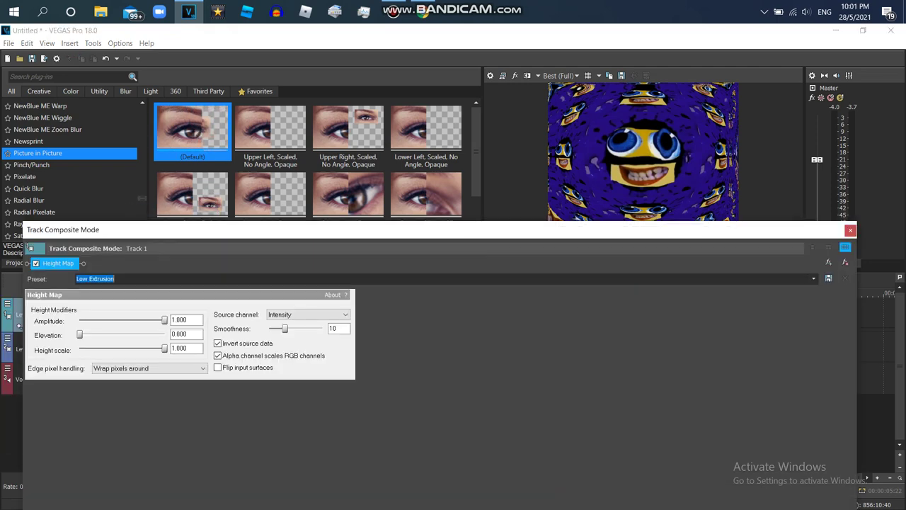
text(G Major 439 Height Map)
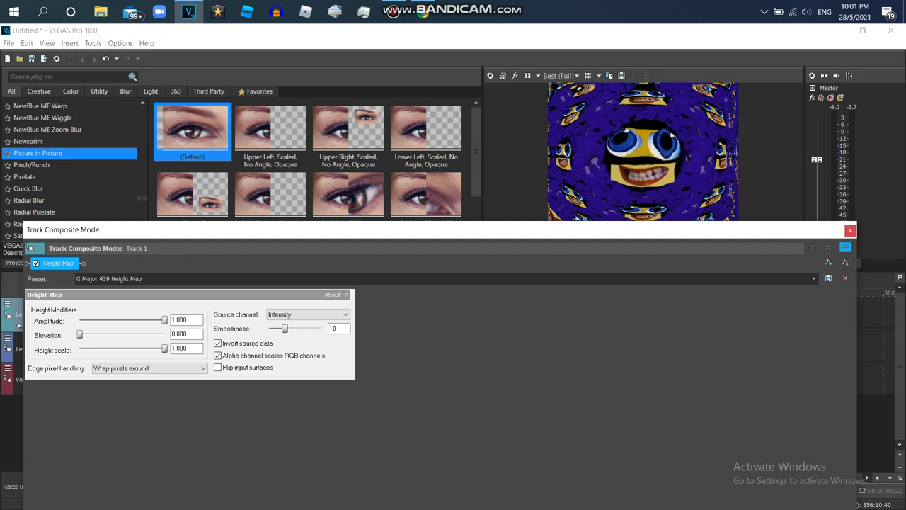
click(850, 230)
Step: Duplicate the audio track and pitch-shift the copy's event by -5 using the élastique method with Pro stretch attributes
right_click(269, 385)
click(305, 289)
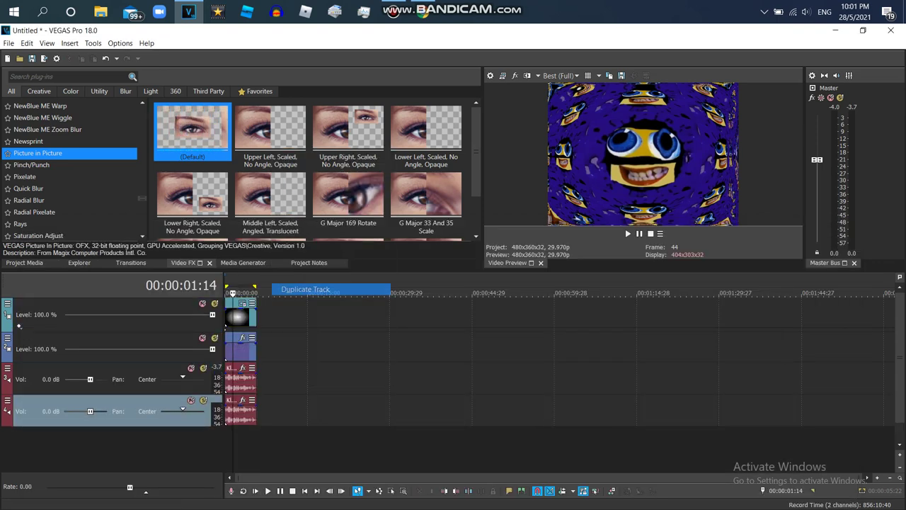
right_click(241, 411)
click(269, 502)
click(485, 221)
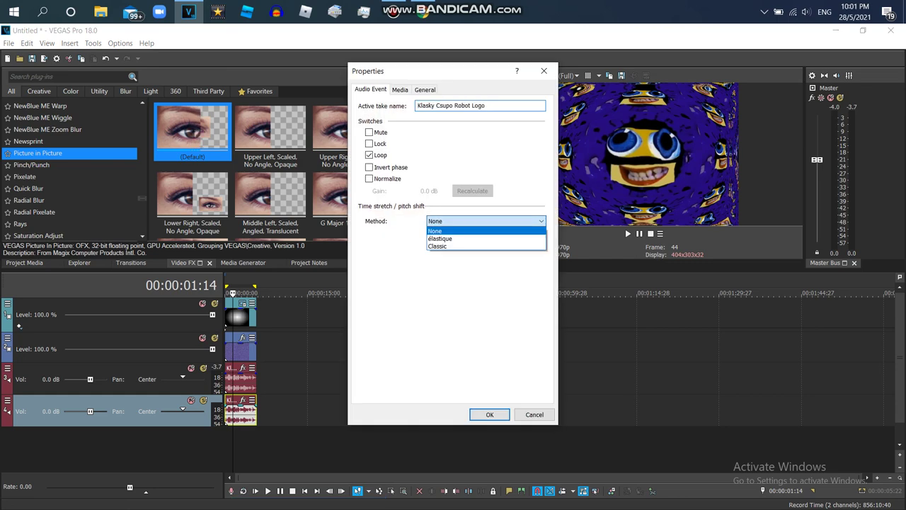
click(441, 239)
click(486, 237)
click(453, 247)
double_click(510, 282)
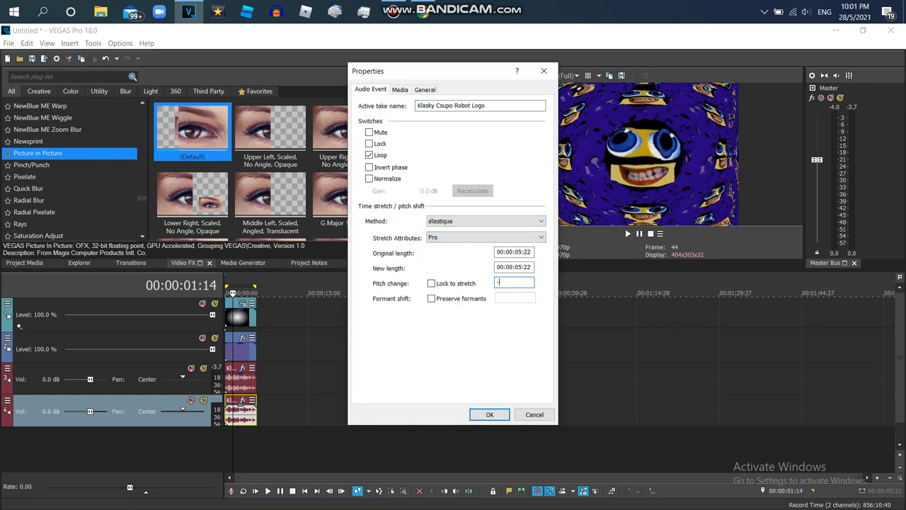
click(489, 415)
Step: Duplicate the -5 audio track and set the pitch change of the new copy's event to 7
right_click(486, 412)
click(510, 316)
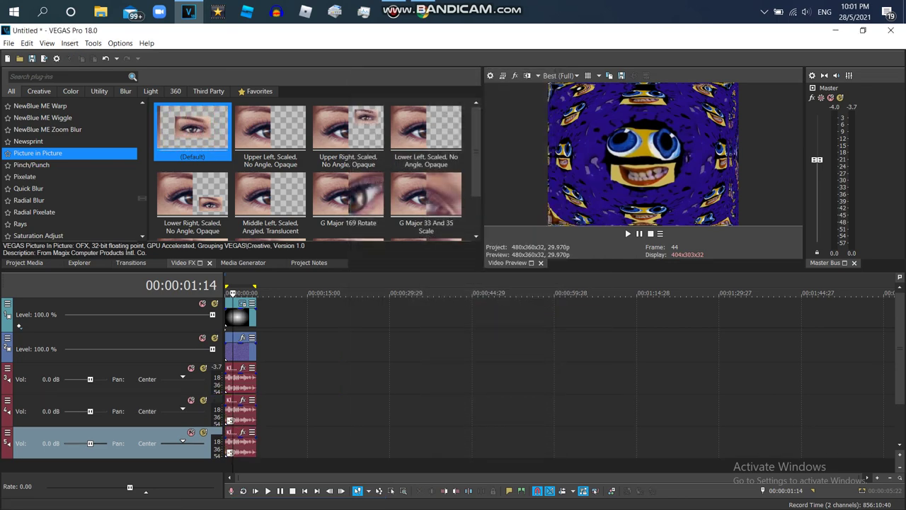
right_click(238, 442)
click(266, 502)
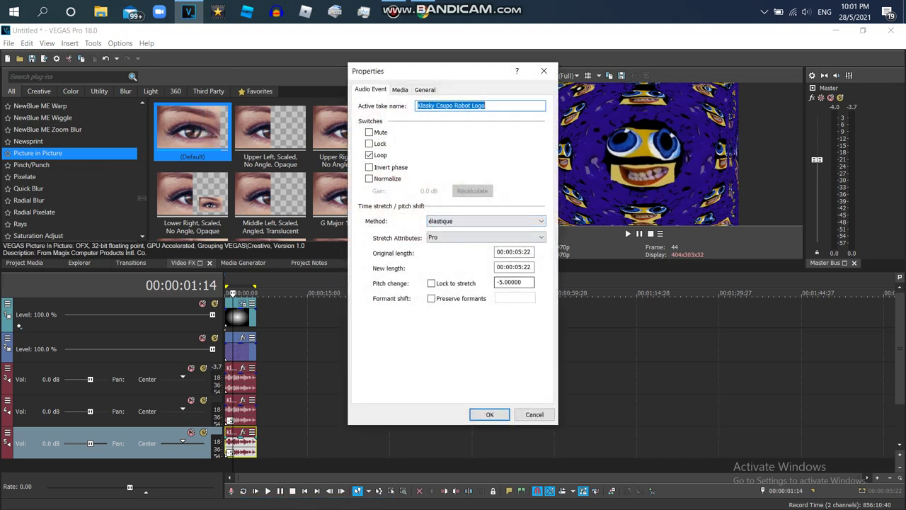
double_click(511, 281)
text(7)
click(489, 414)
drag(376, 438, 373, 437)
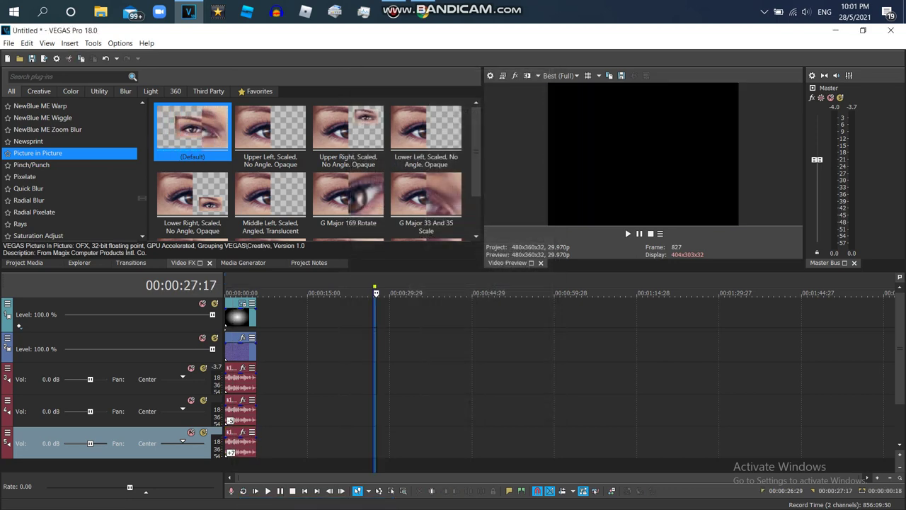
Step: Duplicate the +7 audio track and edit the pitch change of the new copy's event
right_click(324, 434)
click(358, 327)
right_click(238, 465)
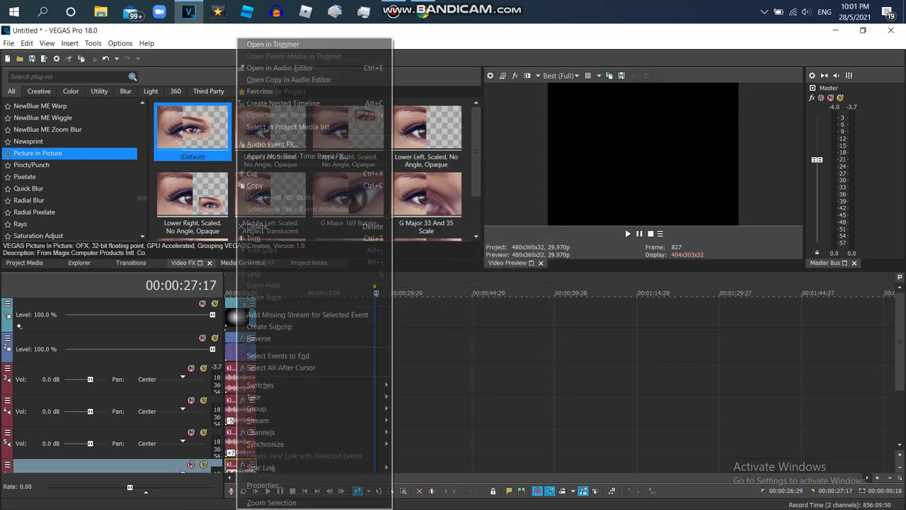
click(263, 486)
drag(520, 282, 512, 282)
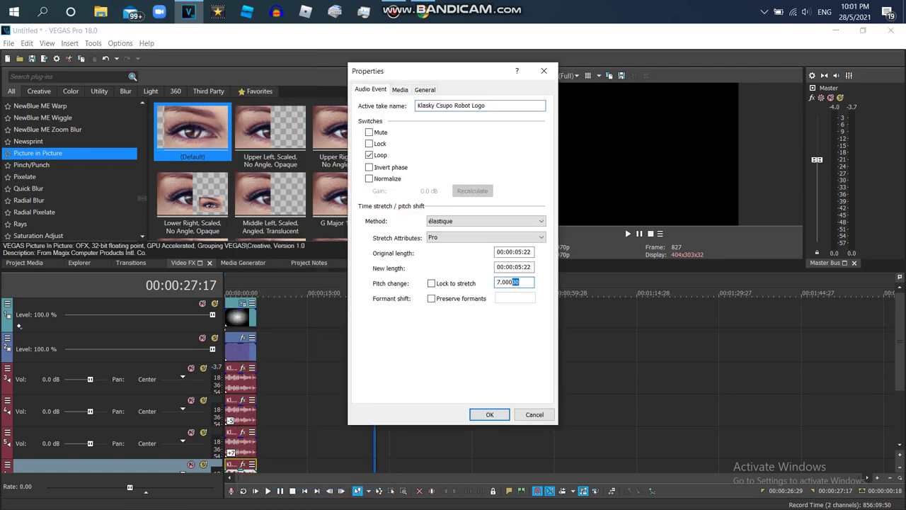
key(Return)
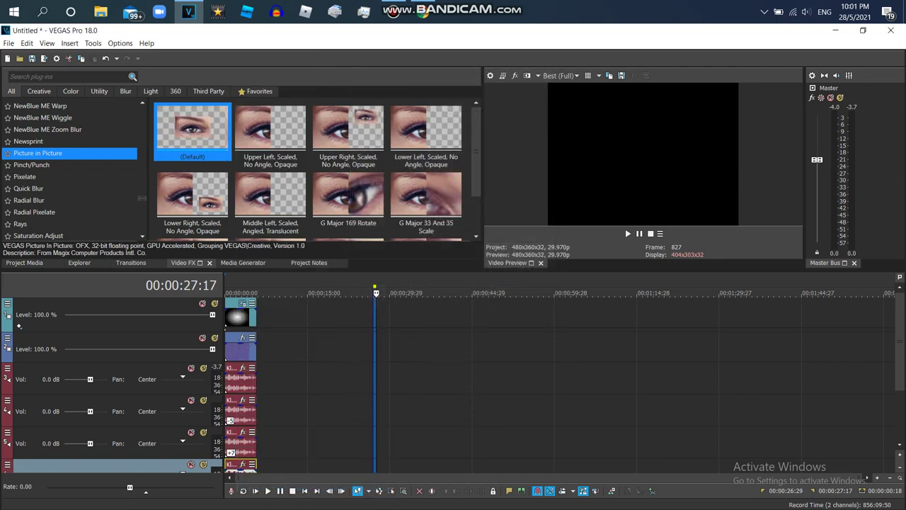
Step: Play the project from the start to check the warped video with the layered pitch-shifted audio
key(BackSpace)
key(space)
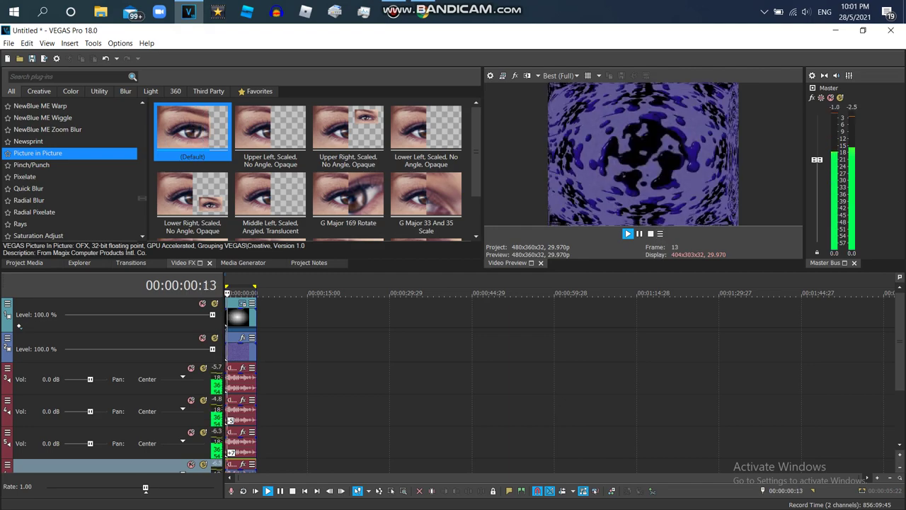